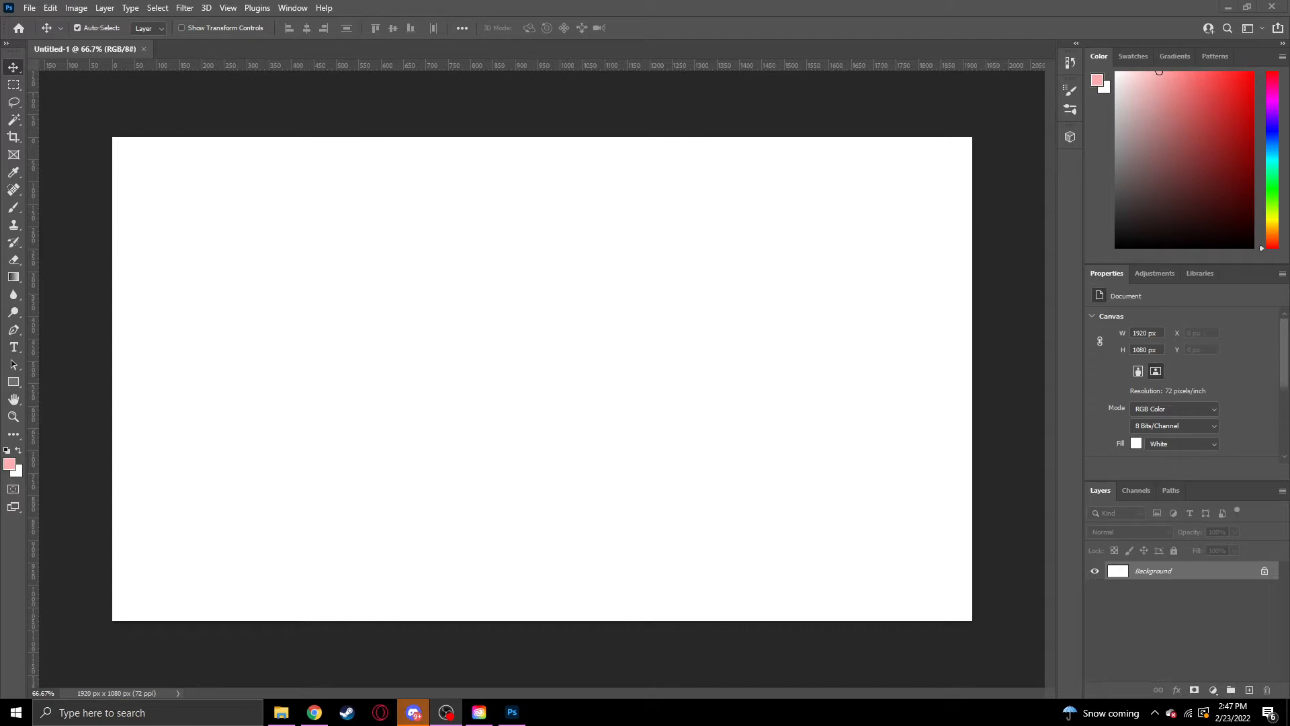
Step: Place the 2021-12-17 screenshot into the document and scale it to fill the whole canvas
left_click_drag(0, 172, 538, 396)
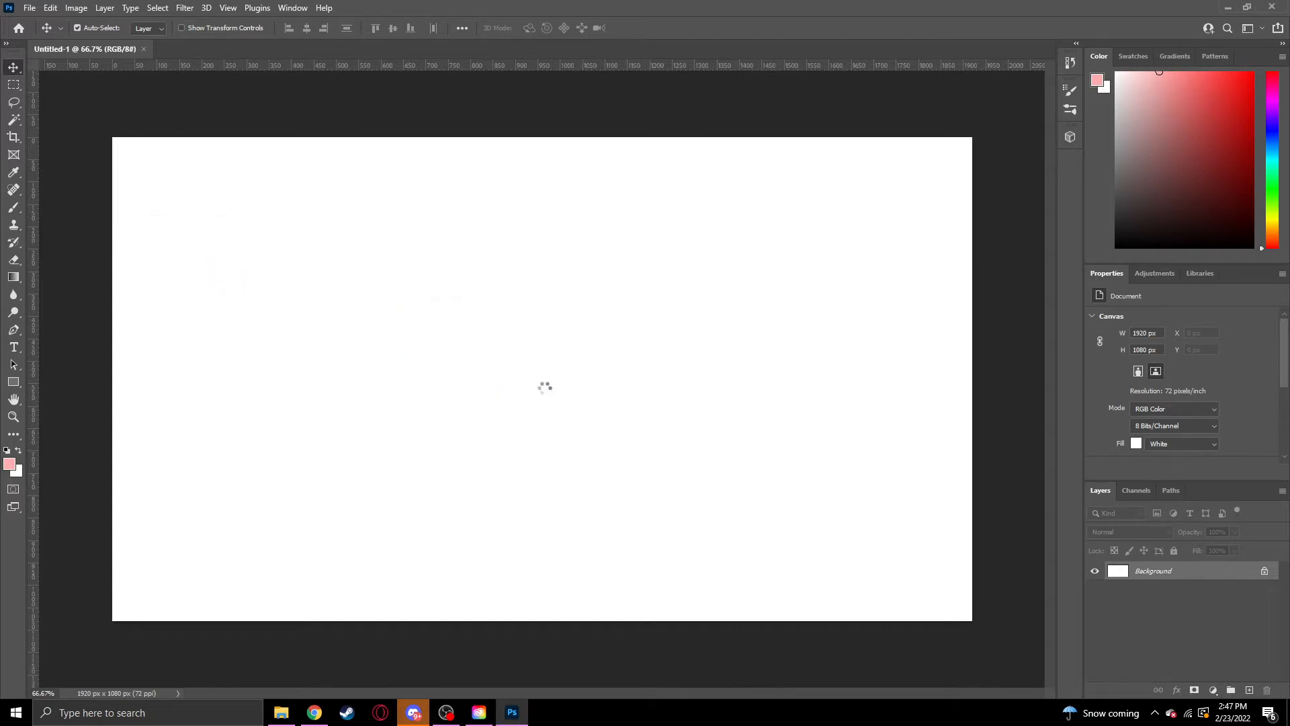
left_click_drag(863, 380, 971, 399)
left_click_drag(215, 377, 114, 380)
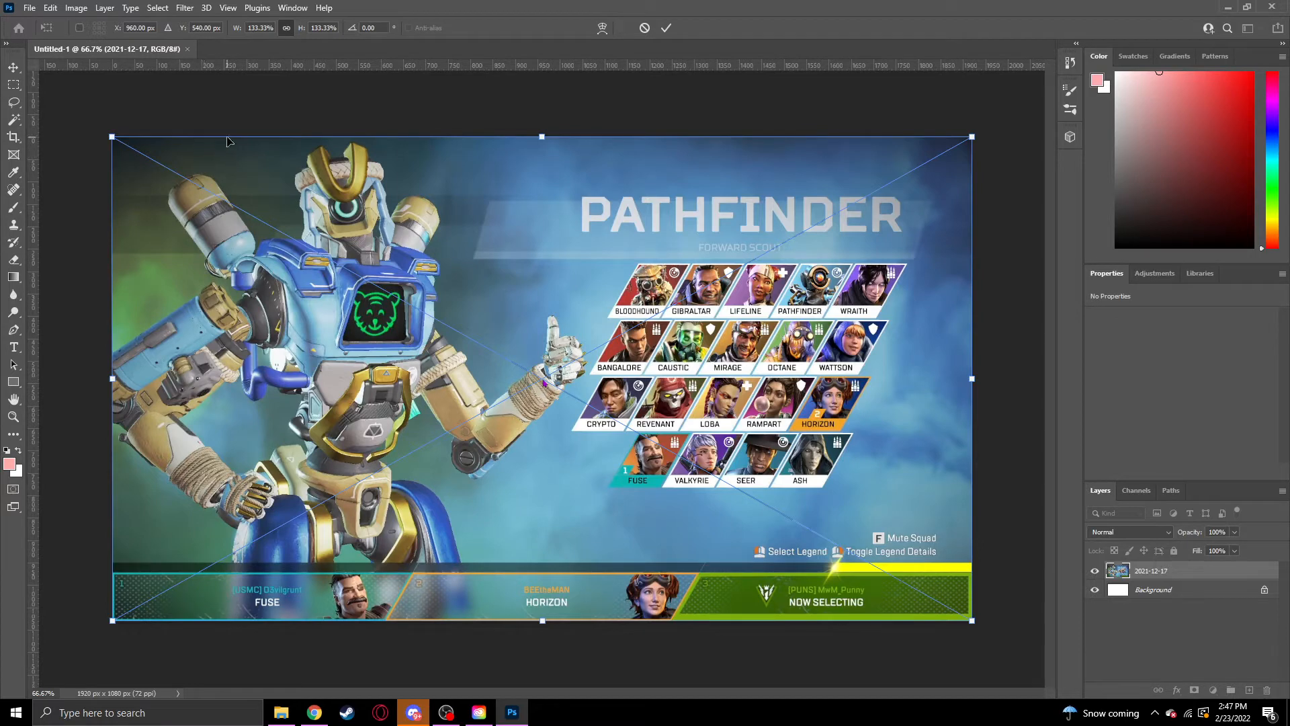
left_click(21, 69)
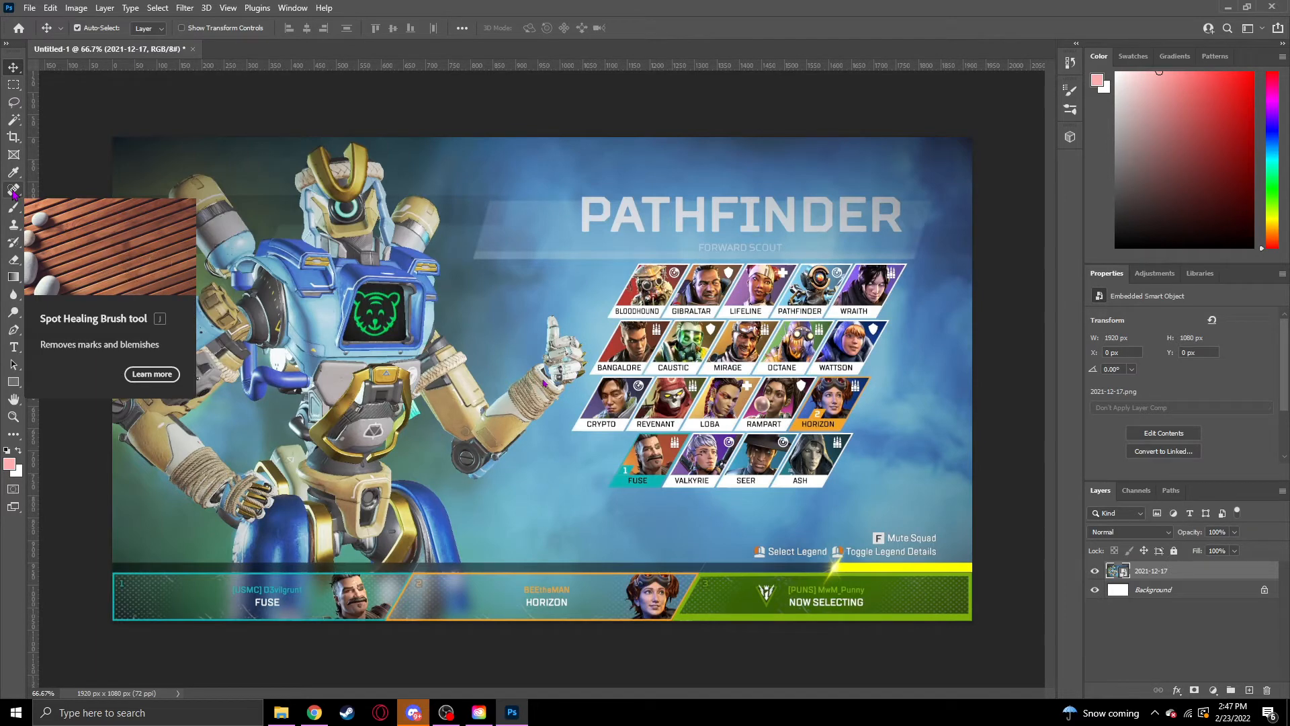
Step: Activate the Spot Healing Brush and rasterize the 2021-12-17 smart object layer so it can be retouched
left_click(13, 193)
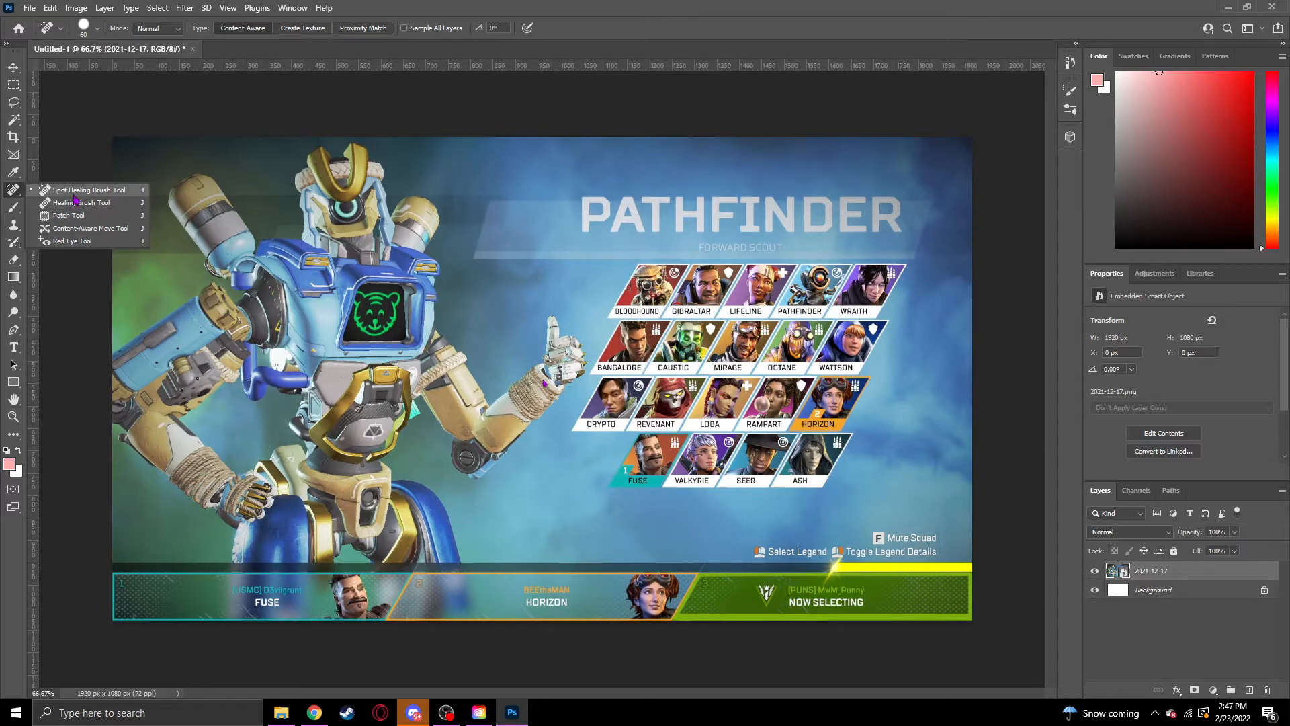
left_click(78, 195)
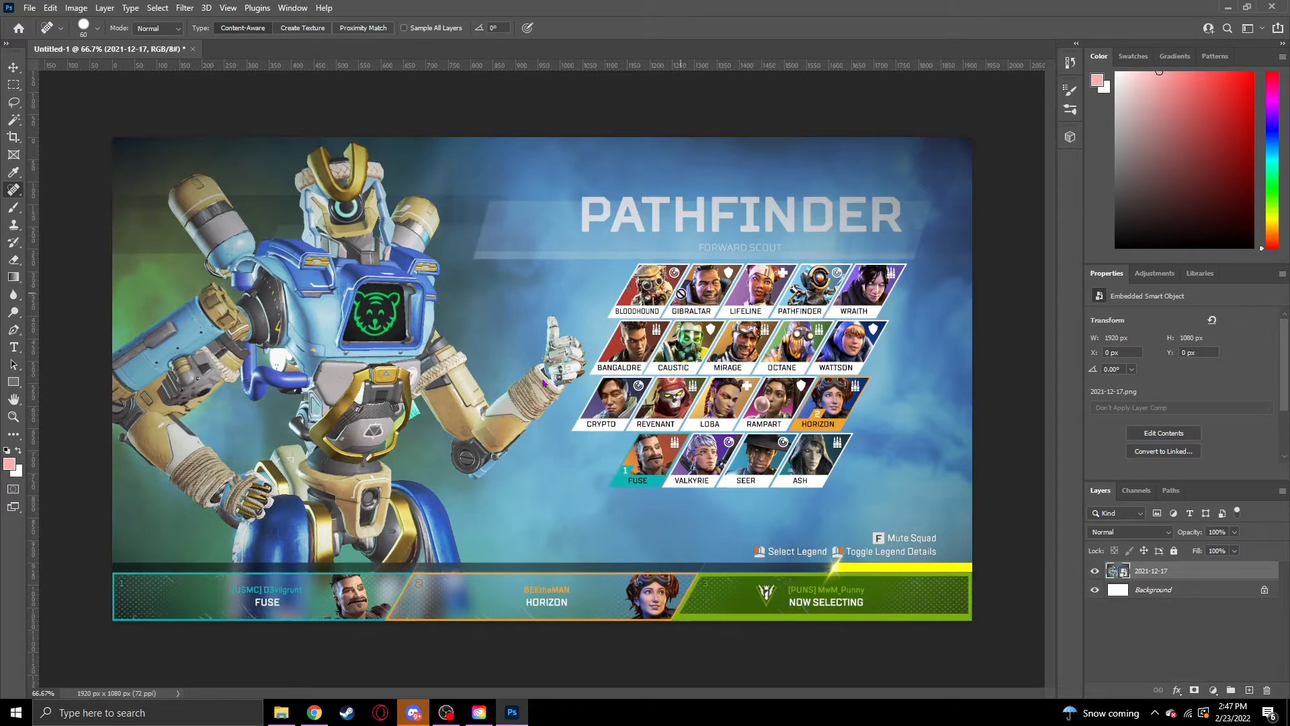
left_click(681, 294)
left_click(621, 274)
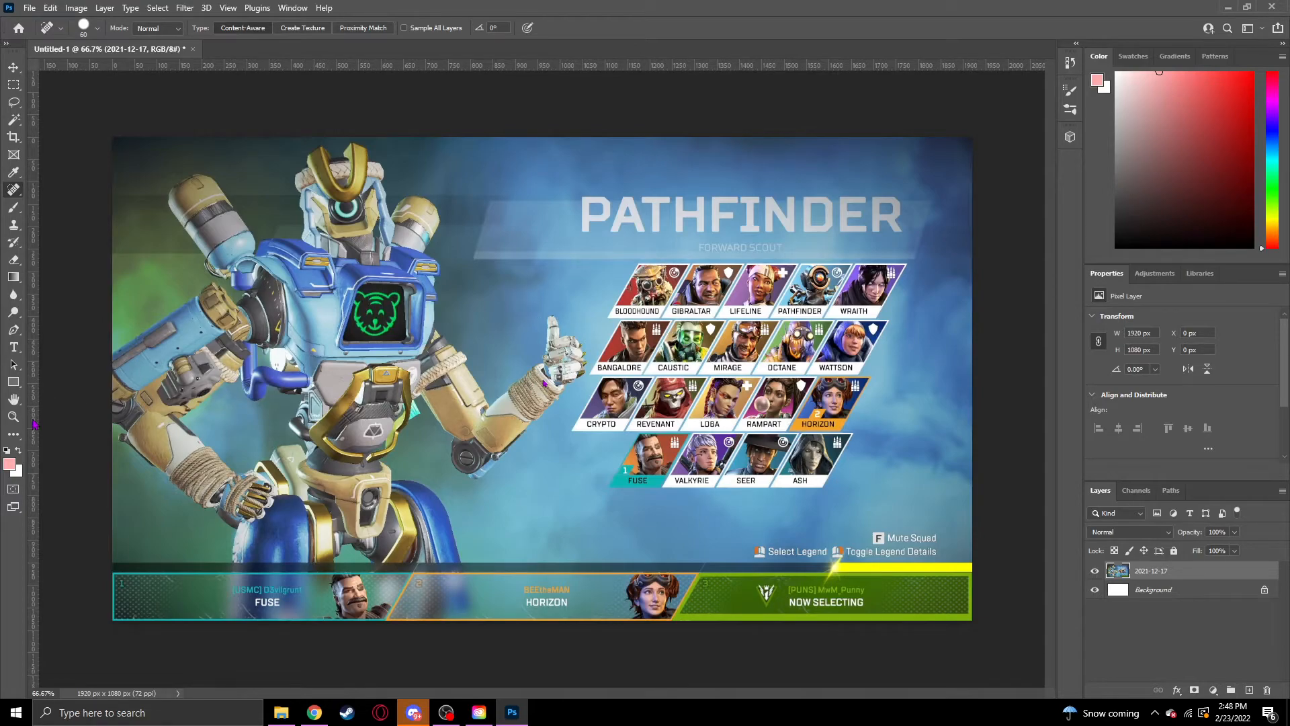
Step: Remove the purple mouse pointer from the robot's rope-wrapped wrist using the Spot Healing Brush at size 25
left_click(13, 417)
left_click_drag(527, 416, 665, 399)
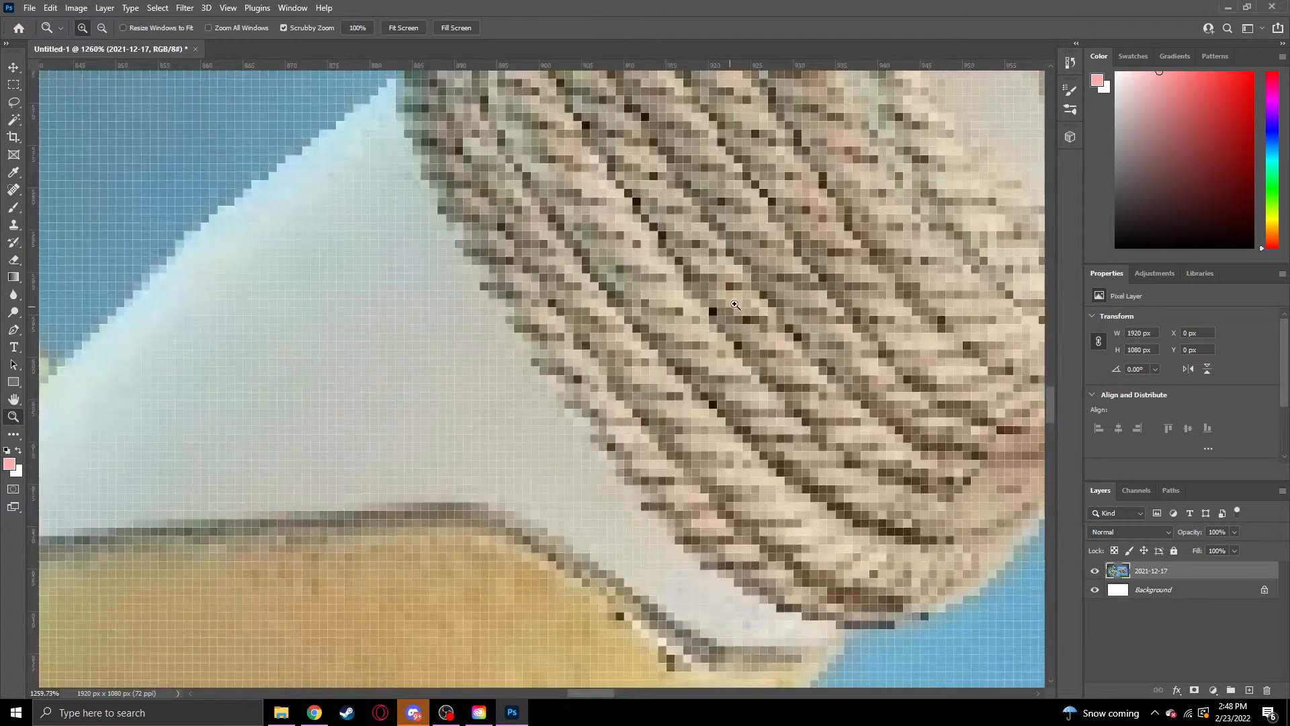
left_click_drag(947, 84, 400, 477)
left_click_drag(653, 408, 618, 409)
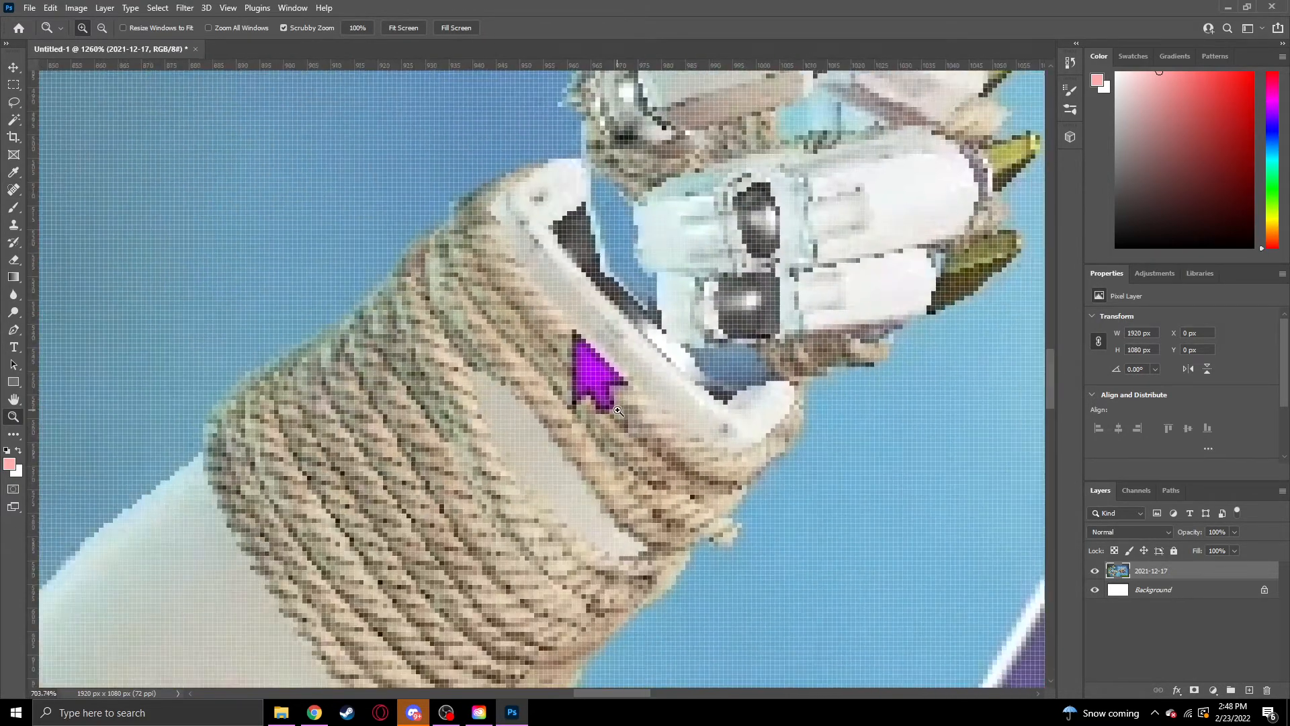
left_click(20, 193)
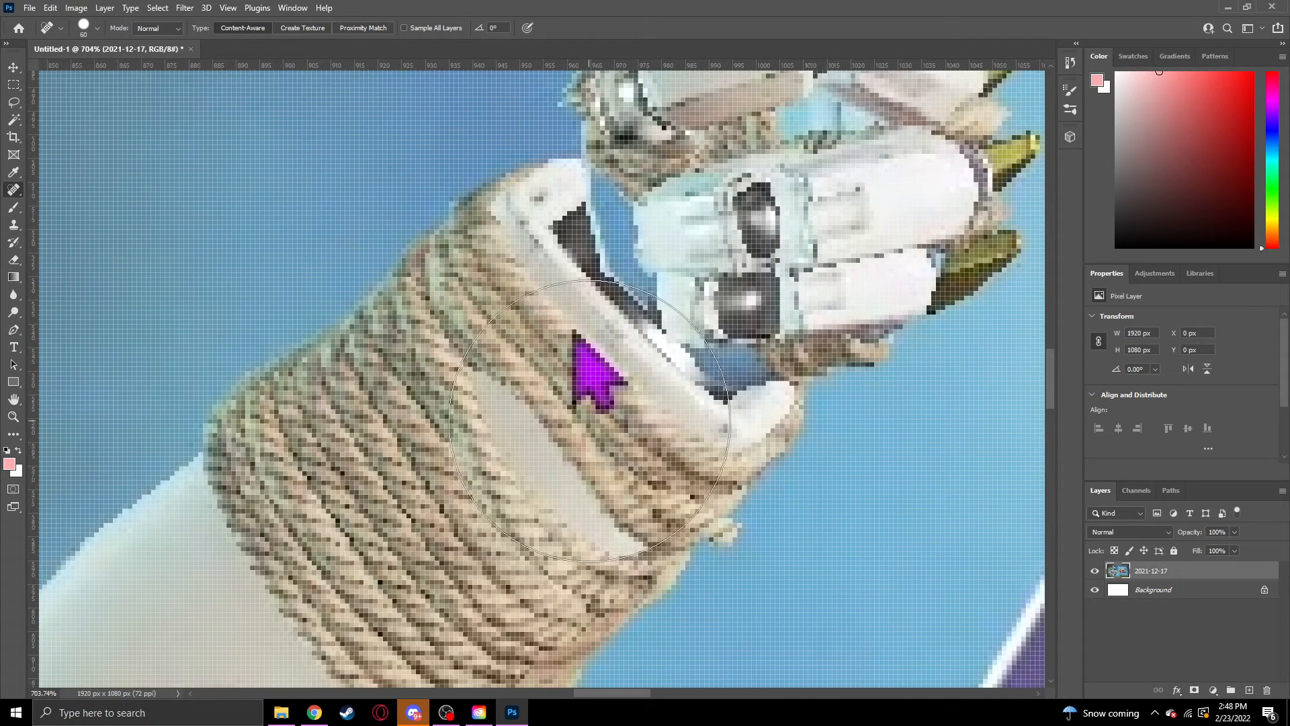
key("bracketleft")
key("bracketleft")
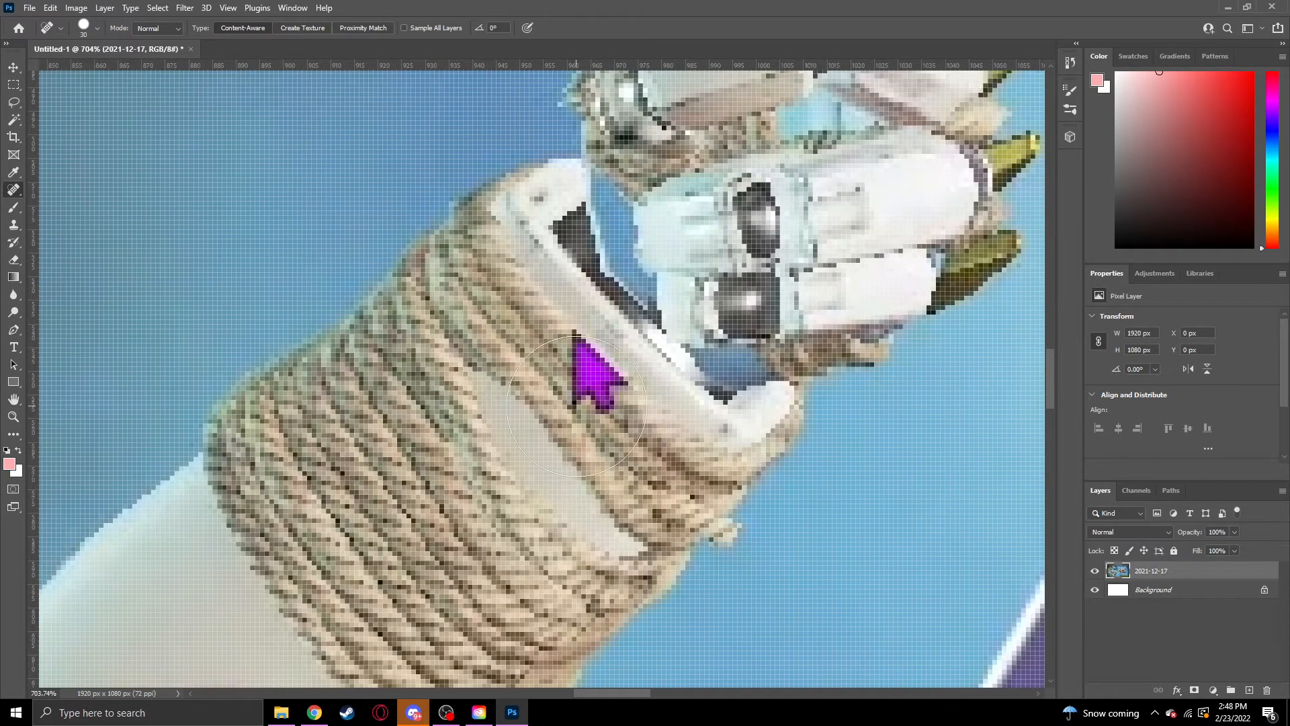
key("bracketright")
left_click_drag(592, 372, 590, 371)
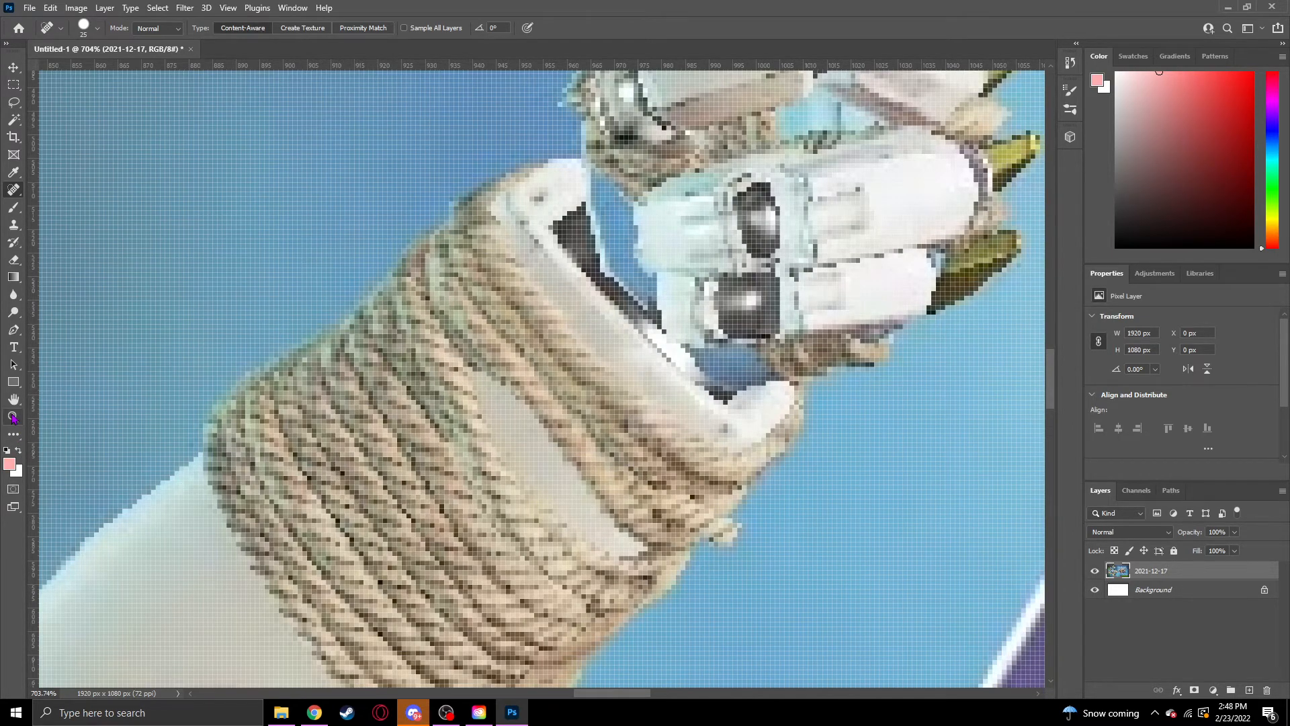
Step: Remove the letter P from the PATHFINDER title with the Spot Healing Brush
left_click(14, 417)
left_click_drag(524, 376, 407, 360)
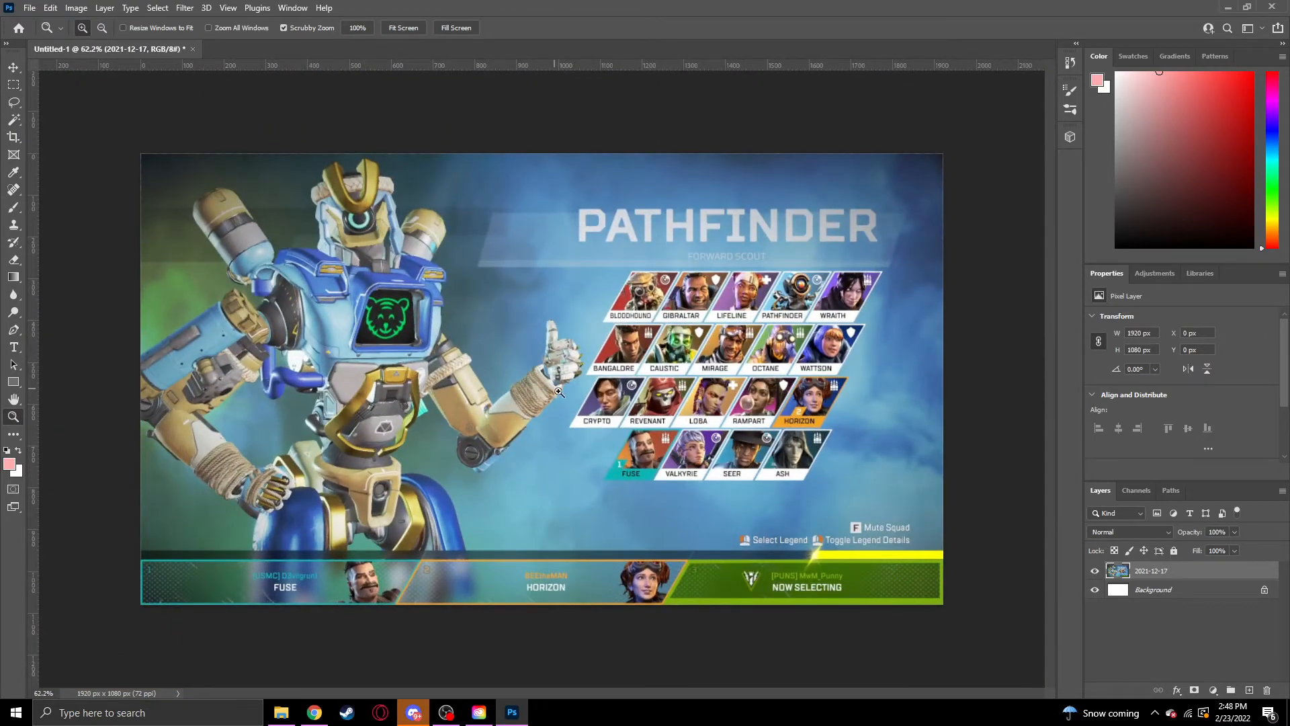
mouse_move(558, 391)
left_mouse_down()
mouse_move(654, 383)
mouse_move(578, 395)
left_mouse_up()
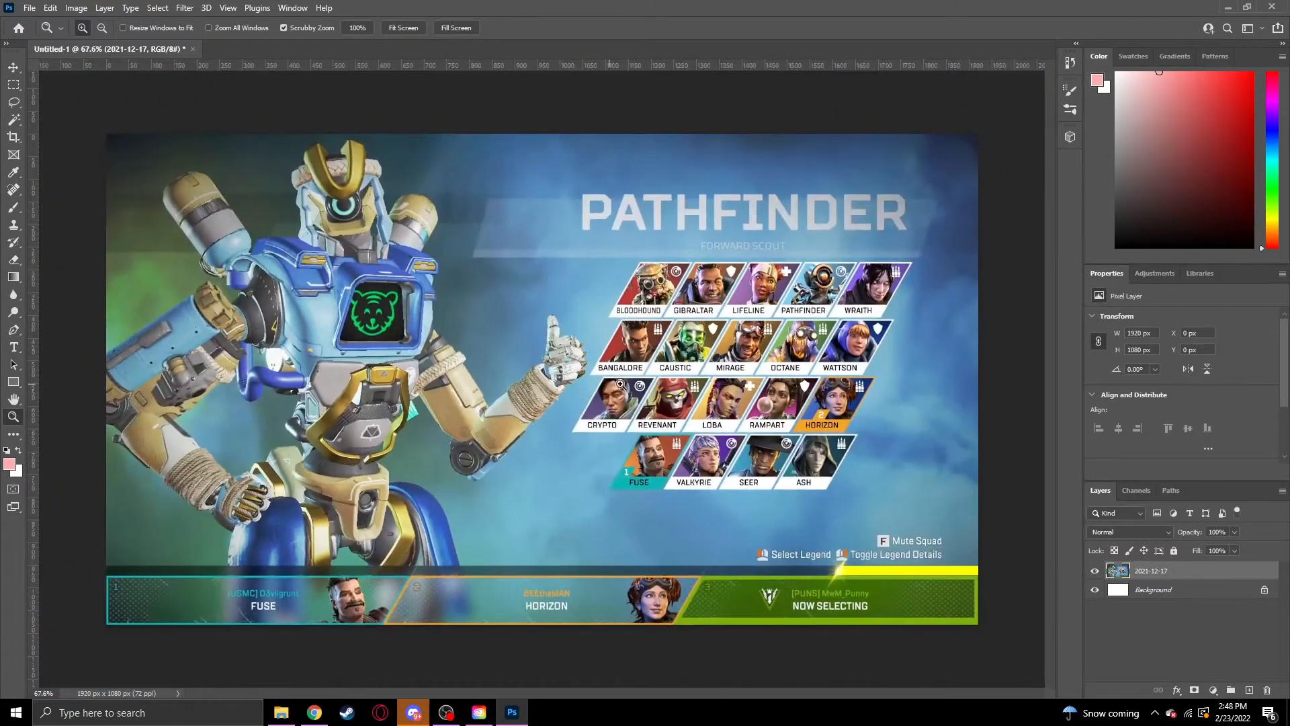
left_click(22, 68)
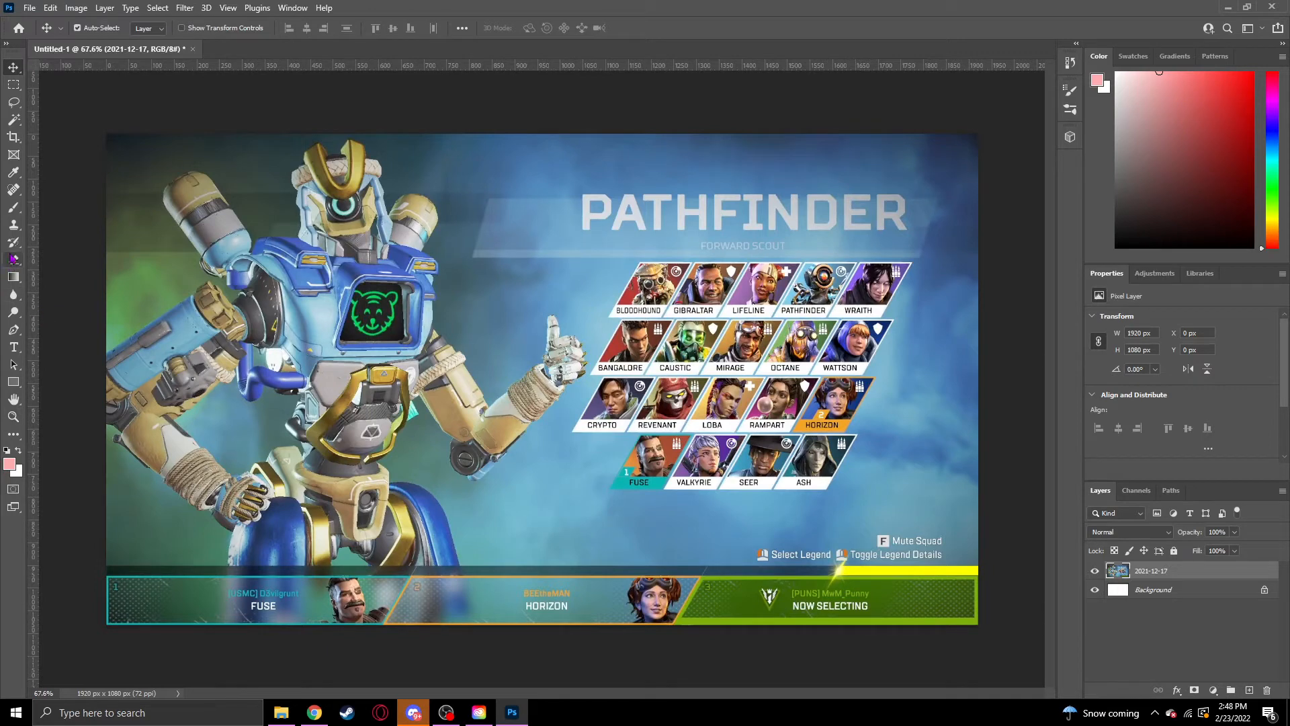
left_click(13, 189)
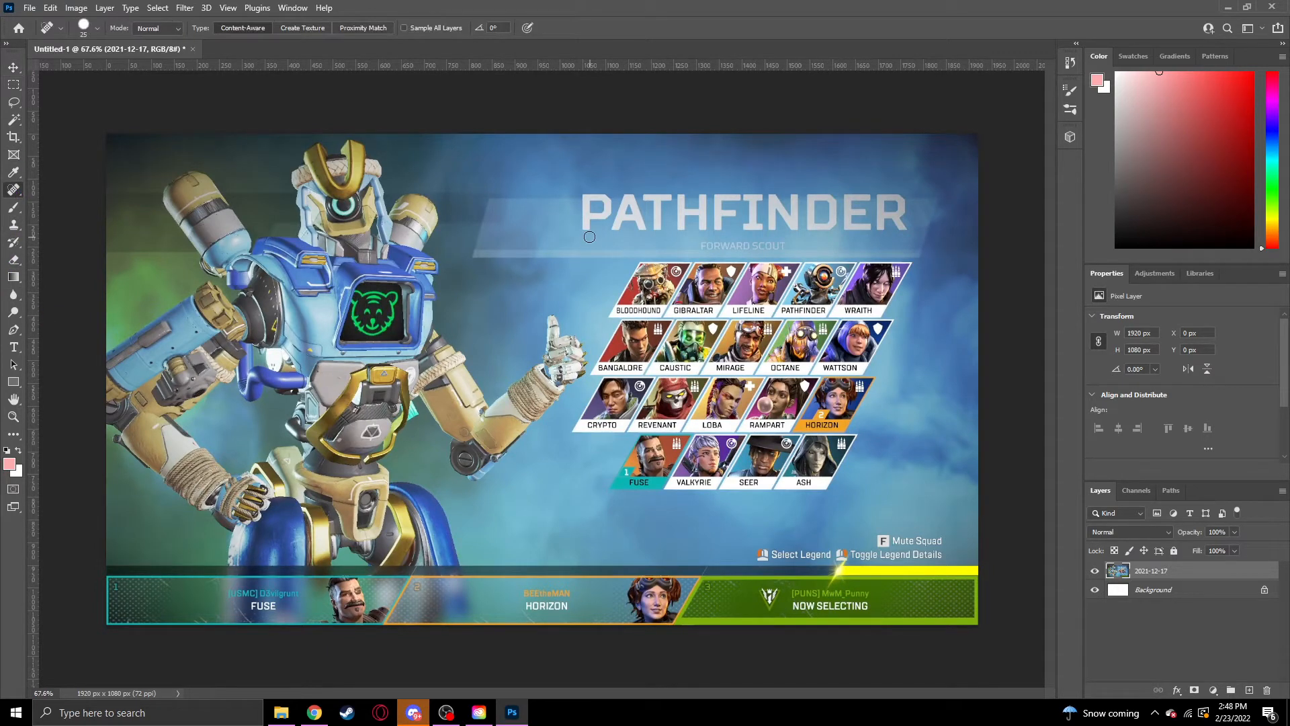
mouse_move(587, 197)
left_mouse_down()
mouse_move(599, 196)
mouse_move(591, 220)
left_mouse_up()
Step: Paint out the remaining title, its backing banner and the legend portrait grid using the Spot Healing Brush at size 150
left_click(12, 417)
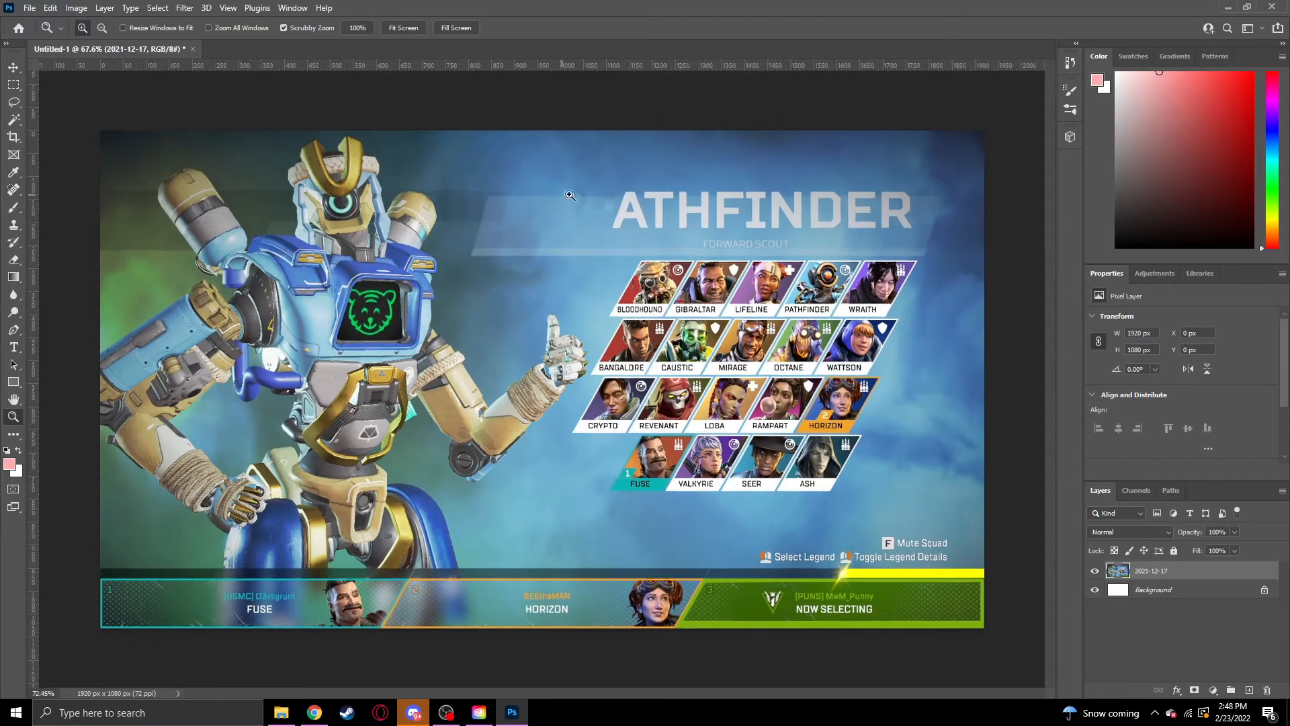
left_click_drag(567, 245, 456, 287)
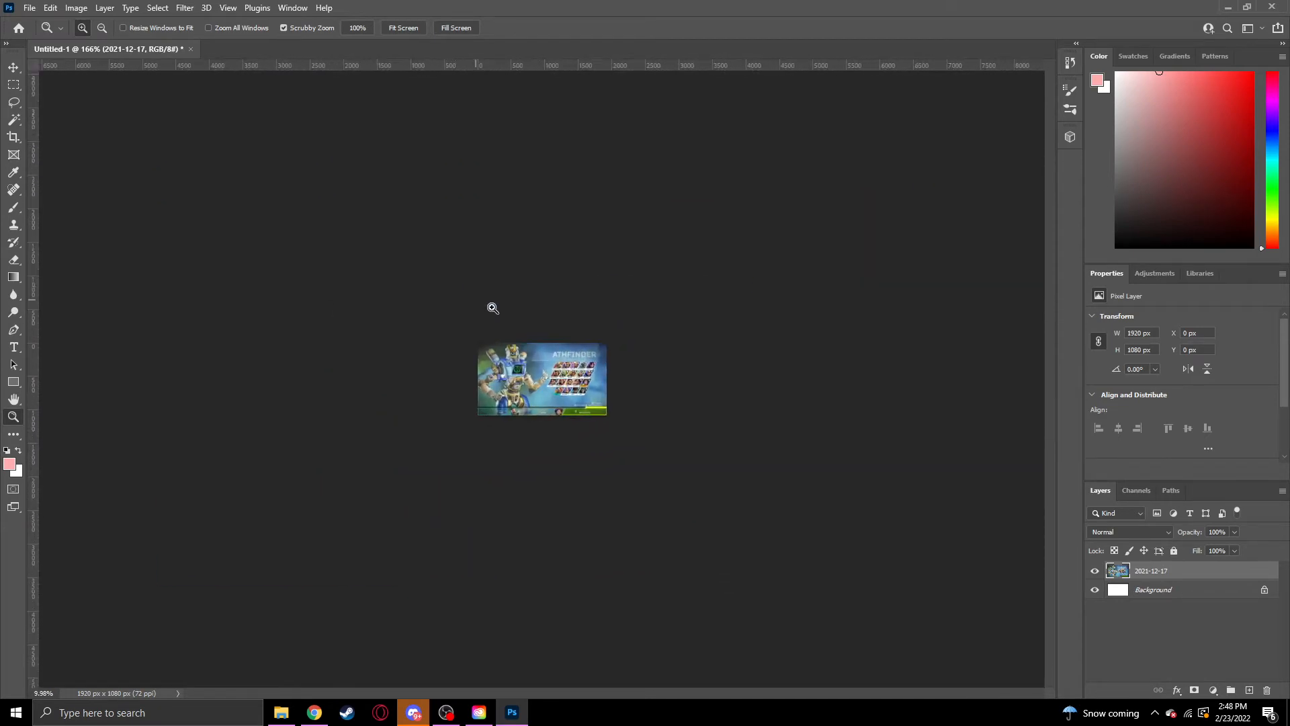
left_click_drag(543, 367, 645, 339)
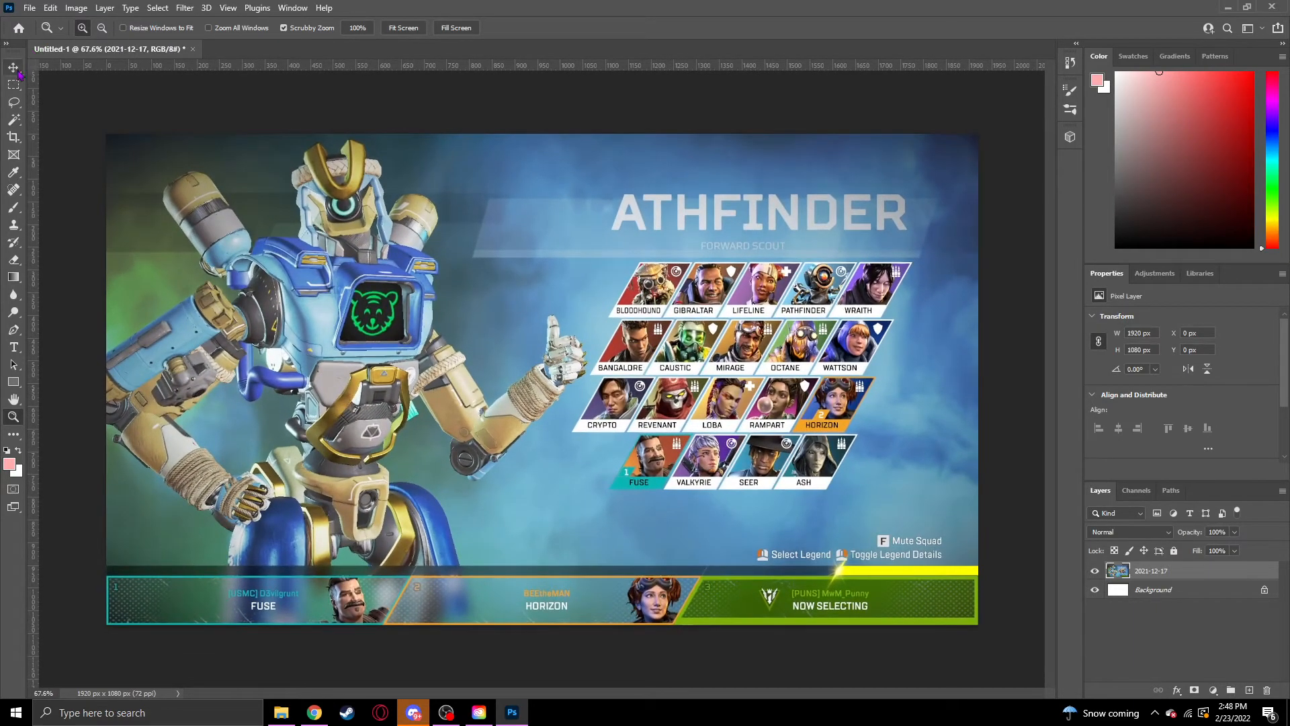
left_click(13, 67)
left_click(14, 190)
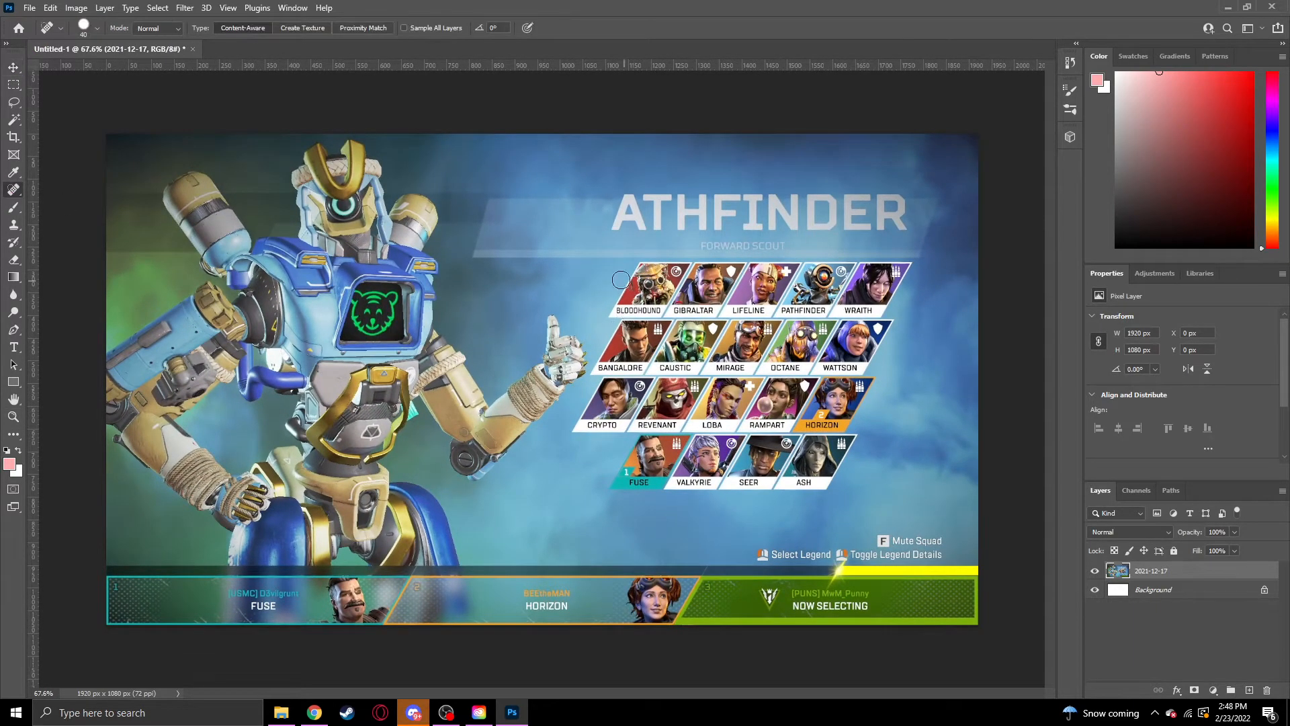
key("bracketright")
key("bracketright")
key("bracketright")
key("bracketright")
key("bracketright")
left_click(504, 251)
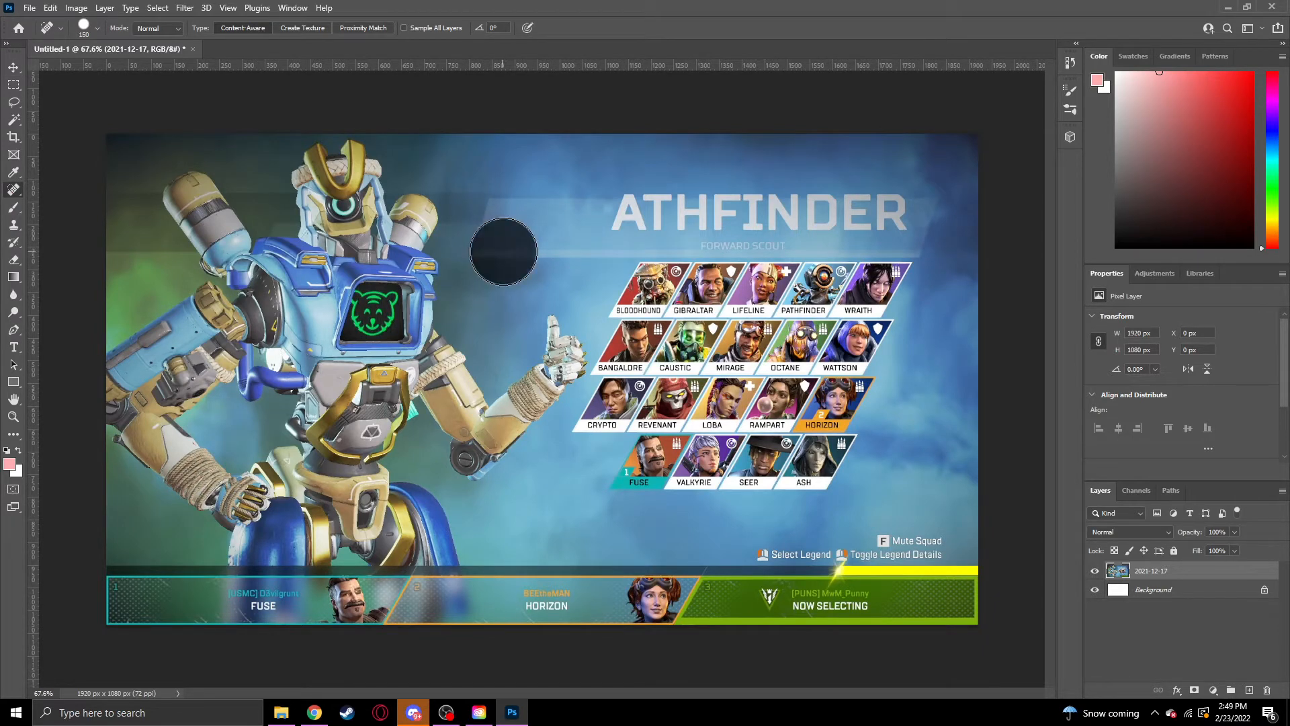
mouse_move(504, 251)
left_mouse_down()
mouse_move(511, 218)
mouse_move(507, 231)
mouse_move(596, 205)
mouse_move(718, 199)
mouse_move(912, 204)
mouse_move(927, 215)
mouse_move(837, 438)
mouse_move(809, 462)
mouse_move(629, 470)
mouse_move(658, 423)
mouse_move(597, 428)
mouse_move(621, 404)
mouse_move(669, 249)
mouse_move(632, 319)
mouse_move(643, 250)
mouse_move(528, 250)
mouse_move(901, 245)
mouse_move(864, 266)
mouse_move(794, 449)
mouse_move(822, 268)
mouse_move(797, 290)
mouse_move(783, 339)
left_mouse_up()
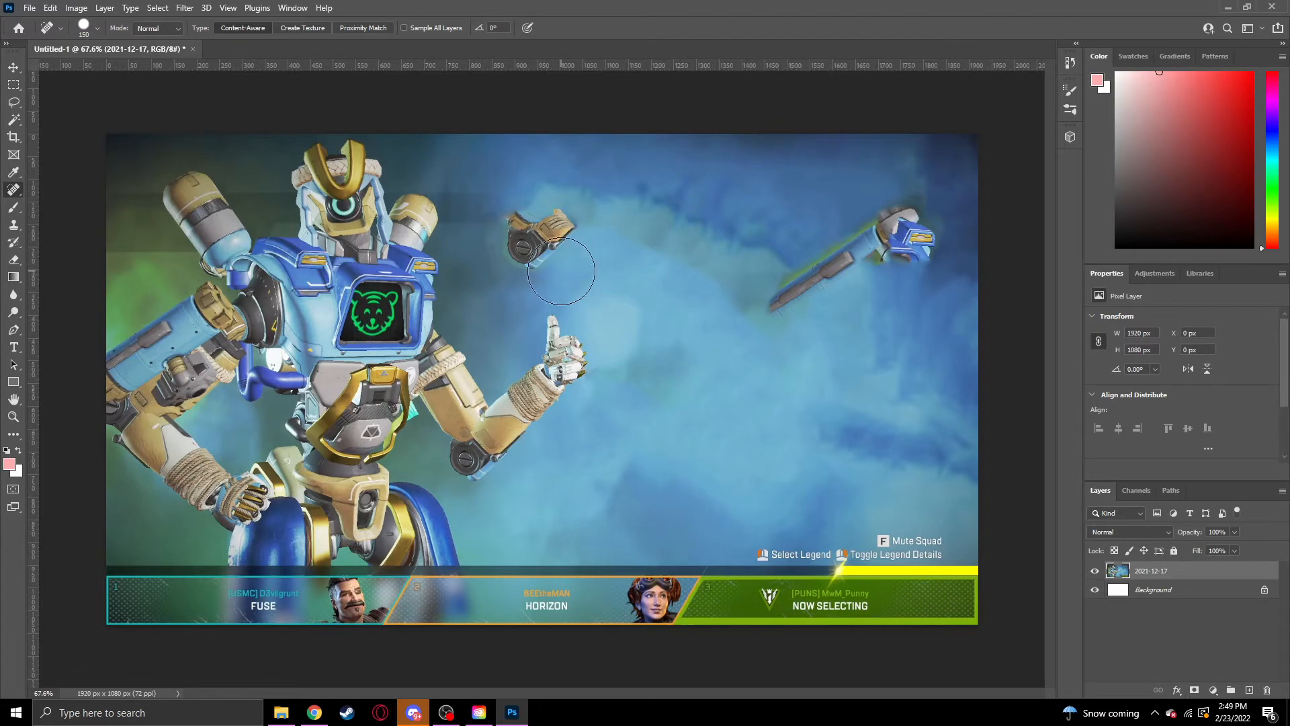
Step: Heal away the stray robot fragments in the upper part of the blue background
mouse_move(521, 259)
left_mouse_down()
mouse_move(571, 210)
mouse_move(681, 232)
mouse_move(788, 302)
mouse_move(935, 237)
mouse_move(886, 215)
mouse_move(763, 255)
left_mouse_up()
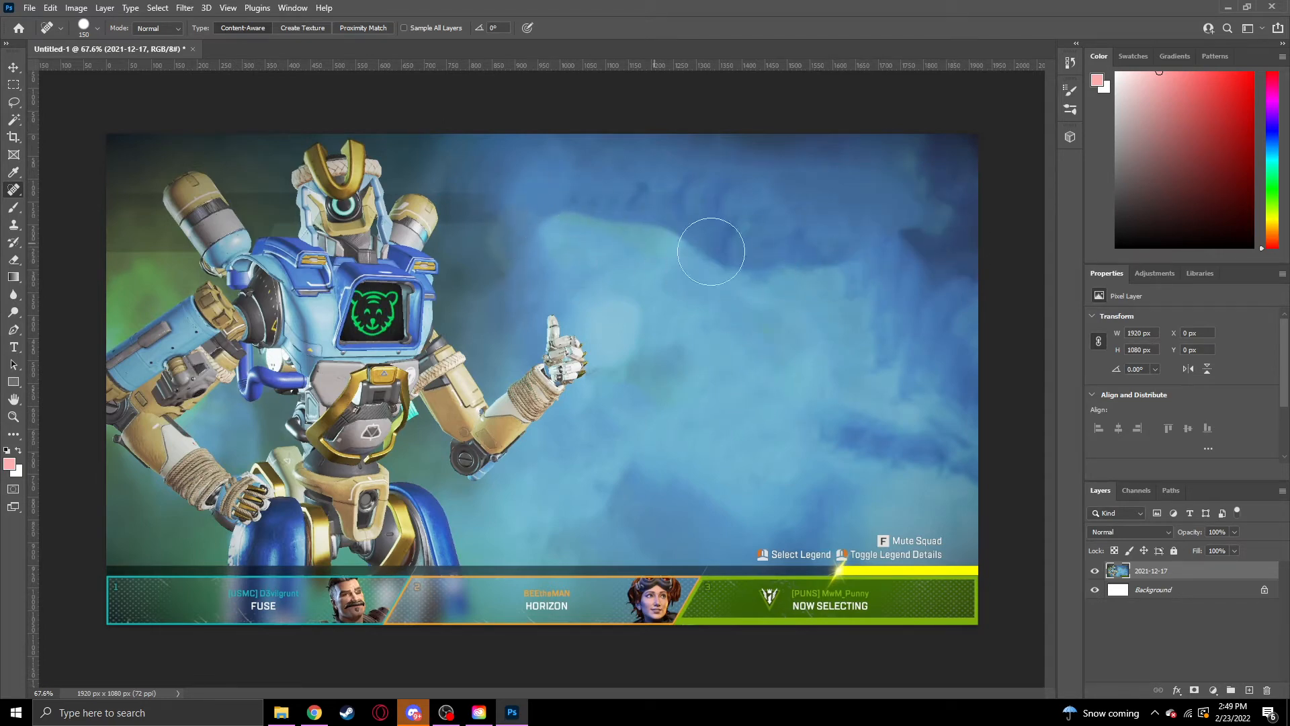
left_click_drag(911, 235, 945, 271)
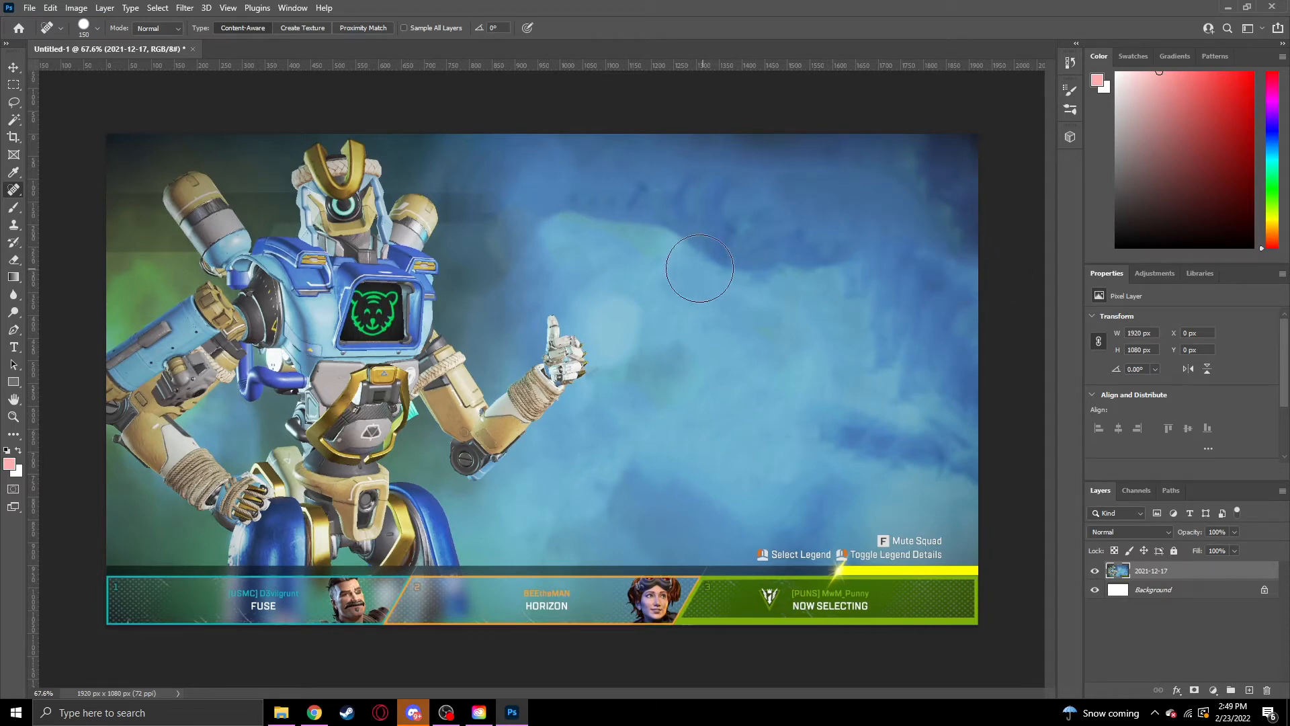
mouse_move(576, 225)
left_mouse_down()
mouse_move(672, 231)
mouse_move(876, 276)
left_mouse_up()
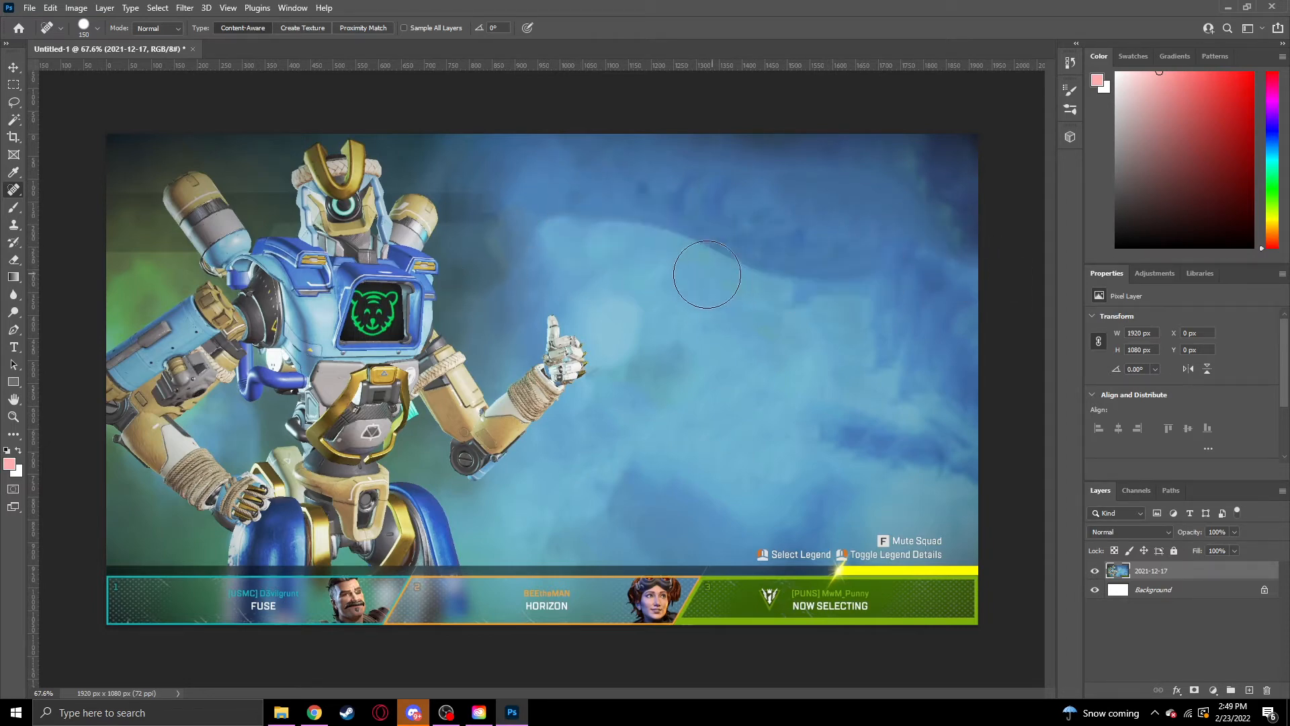
key("ctrl+z")
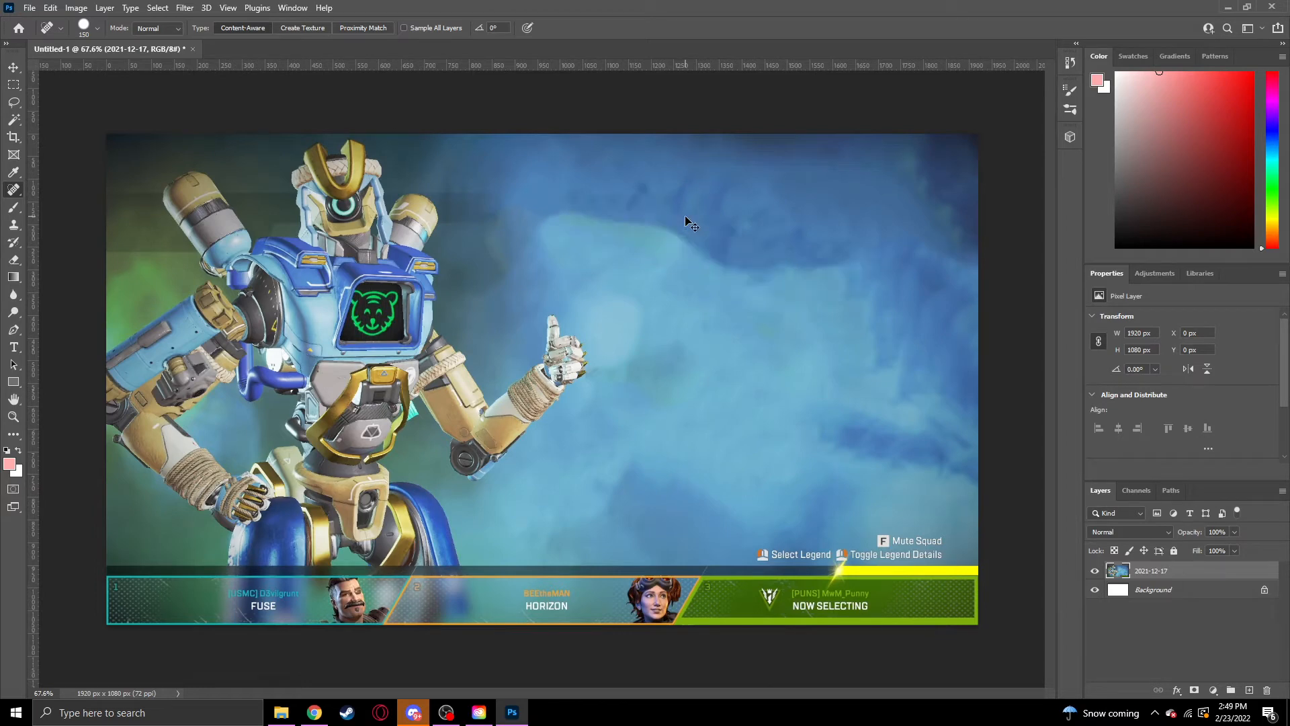
key("ctrl+z")
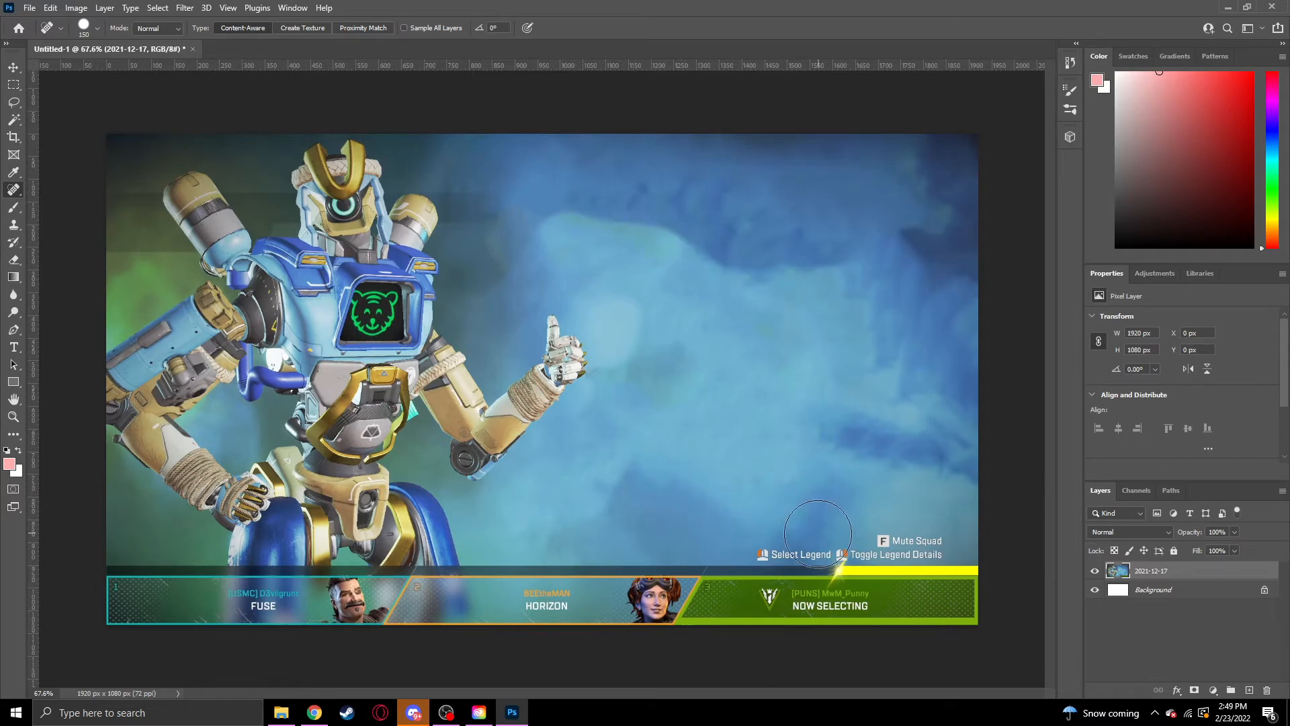
Step: Paint over the Select Legend, Mute Squad and Toggle Legend Details prompts using the Spot Healing Brush at size 60
key("bracketleft")
key("bracketleft")
key("bracketleft")
key("bracketleft")
key("bracketleft")
key("bracketleft")
left_click(13, 417)
left_click_drag(740, 572, 787, 567)
left_click_drag(887, 572, 592, 507)
left_click_drag(702, 500, 739, 429)
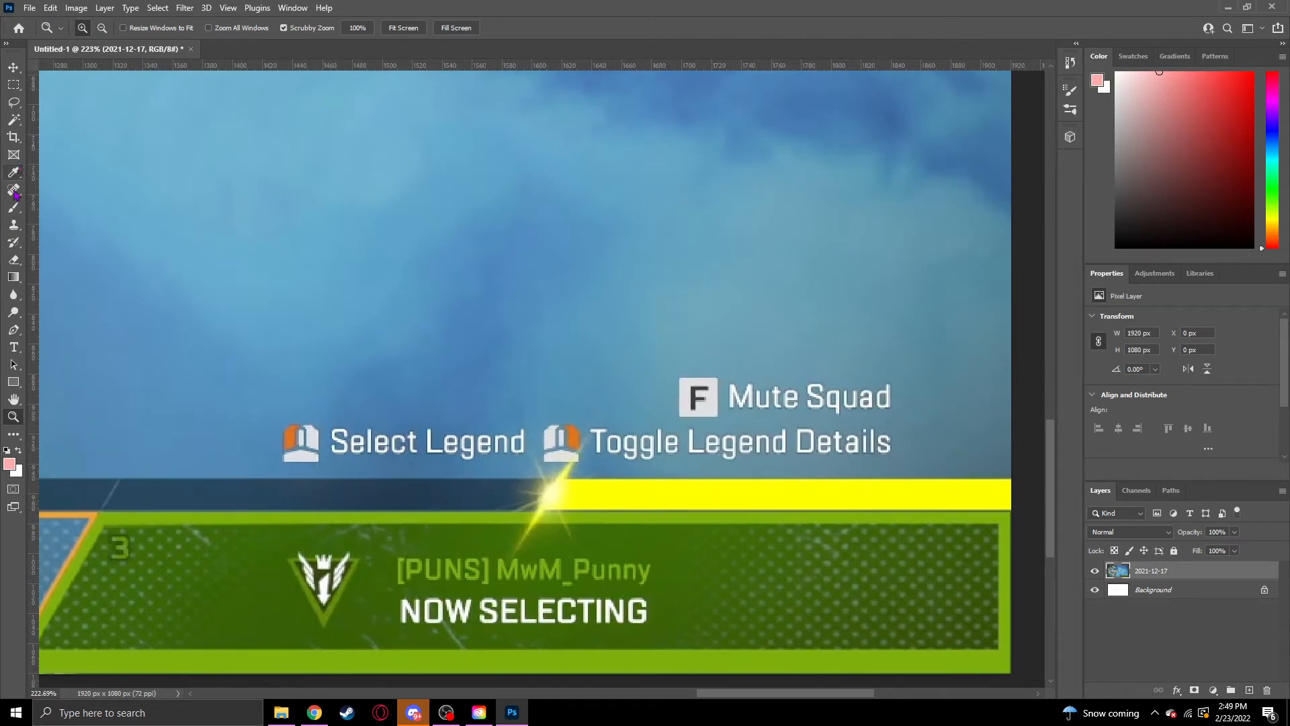
left_click(13, 190)
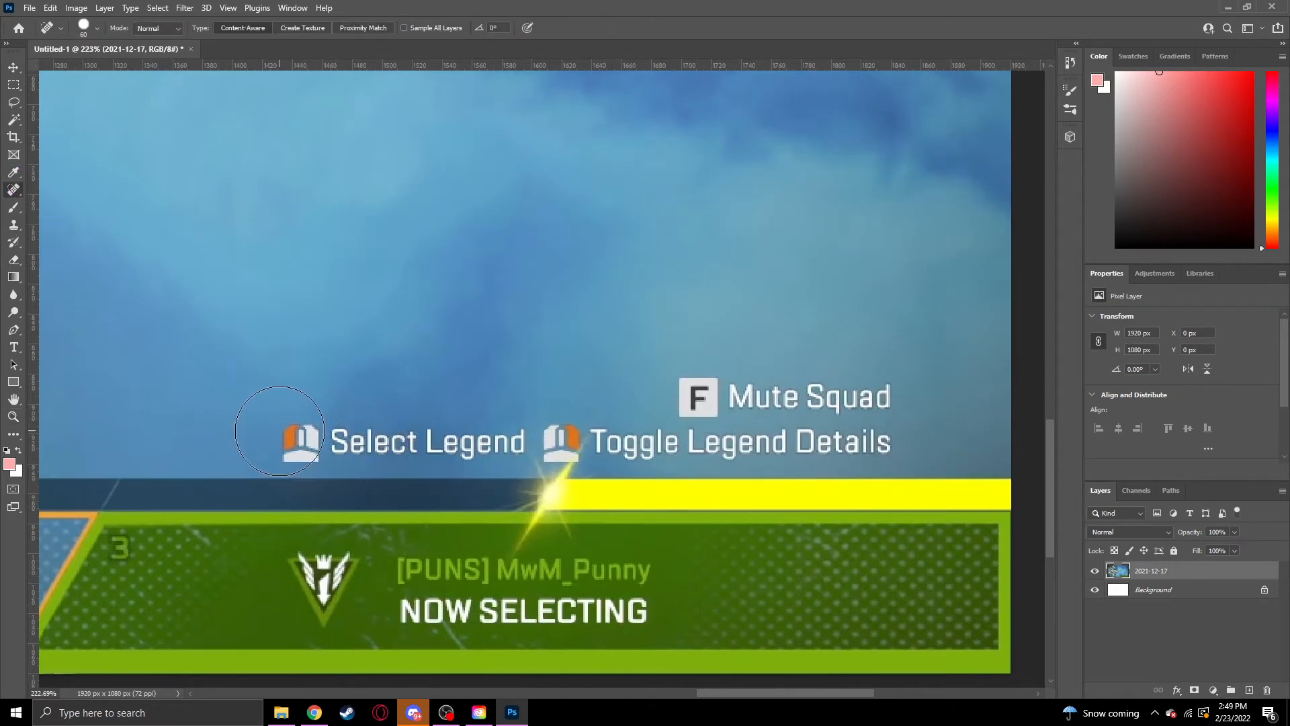
mouse_move(283, 431)
left_mouse_down()
mouse_move(561, 441)
mouse_move(912, 431)
mouse_move(866, 395)
mouse_move(612, 393)
mouse_move(584, 407)
left_mouse_up()
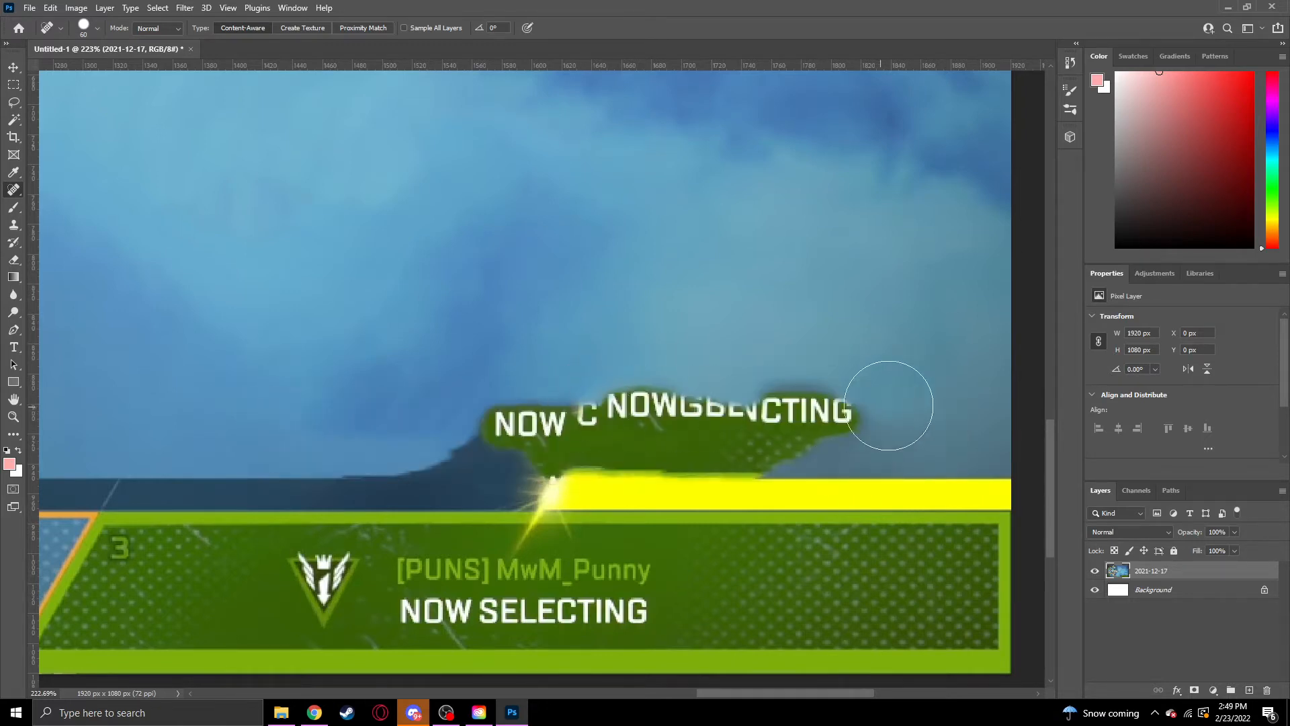
Step: Heal over the yellow bar, the green banner's text and emblem, and the duplicated NOW SELECTING artifacts
mouse_move(974, 369)
left_mouse_down()
mouse_move(518, 383)
mouse_move(714, 426)
mouse_move(651, 452)
mouse_move(973, 538)
mouse_move(803, 531)
left_mouse_up()
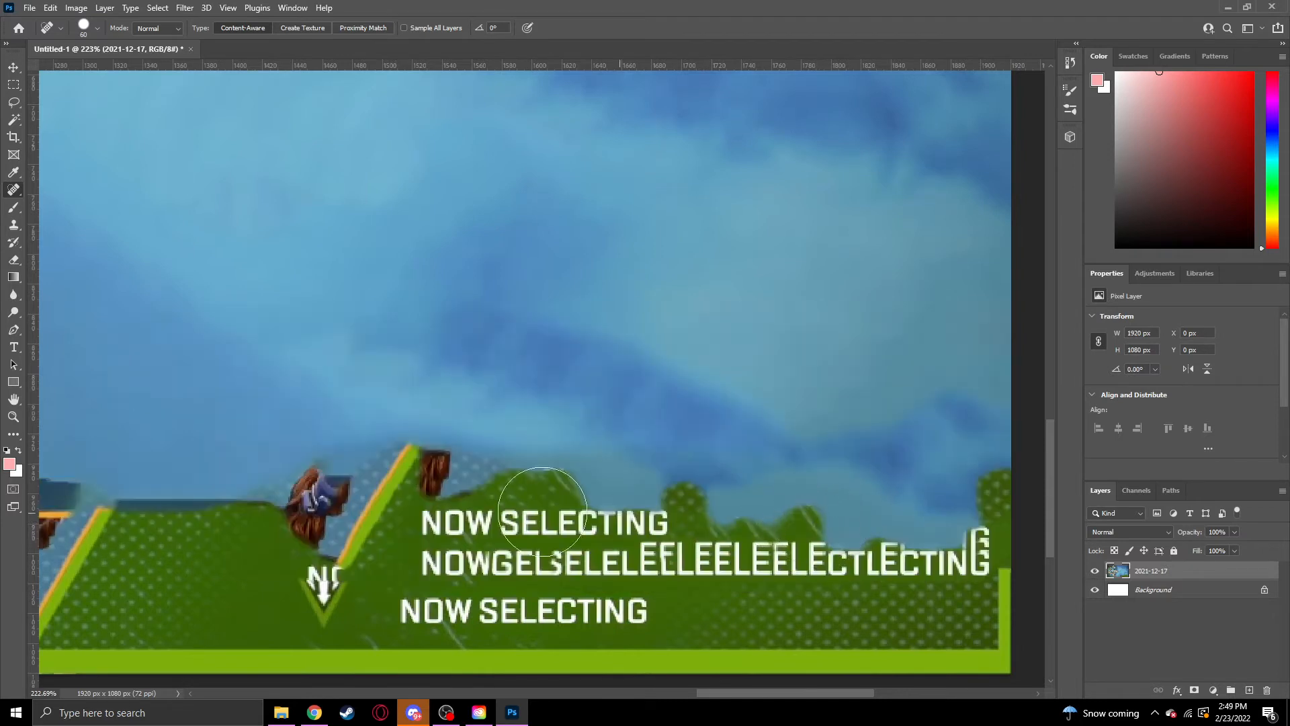
mouse_move(245, 401)
left_mouse_down()
mouse_move(967, 417)
mouse_move(1034, 464)
mouse_move(489, 512)
mouse_move(411, 596)
mouse_move(668, 564)
left_mouse_up()
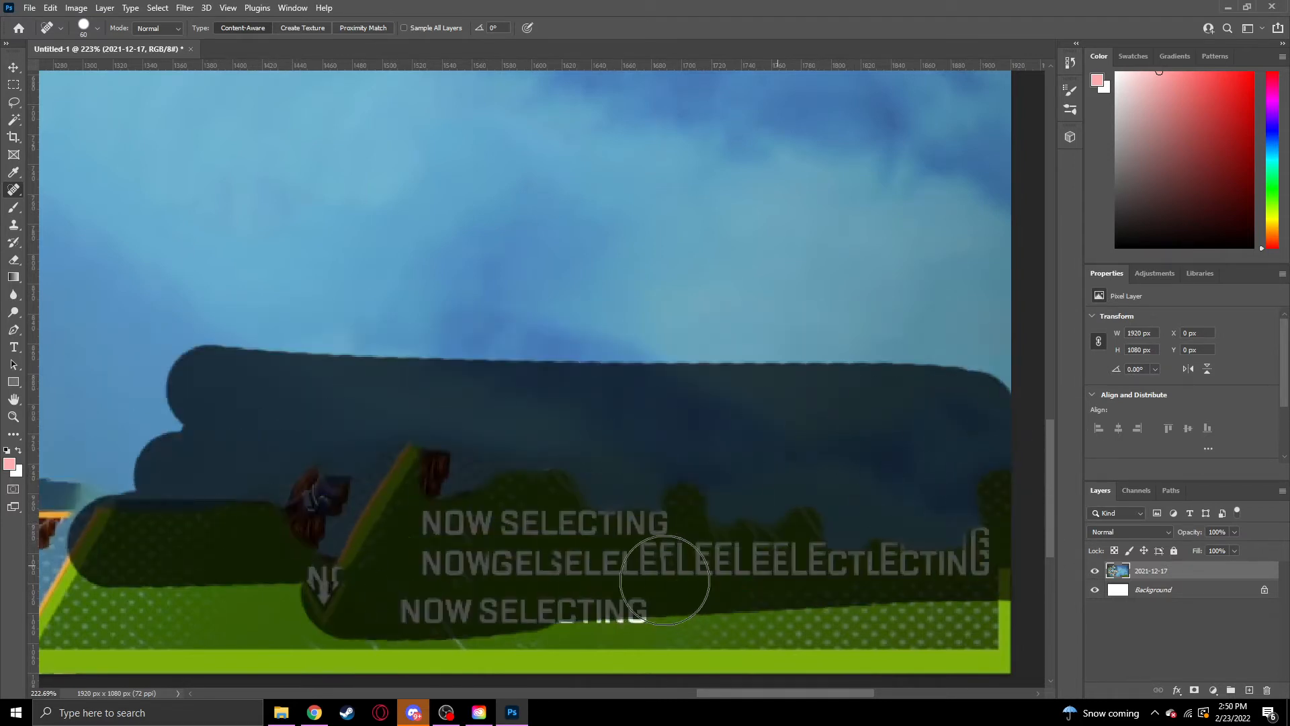
Step: Scale the screenshot layer to about 113.6% so its bottom bar falls off the canvas, and shift it right until its left edge meets the canvas edge
left_click(12, 419)
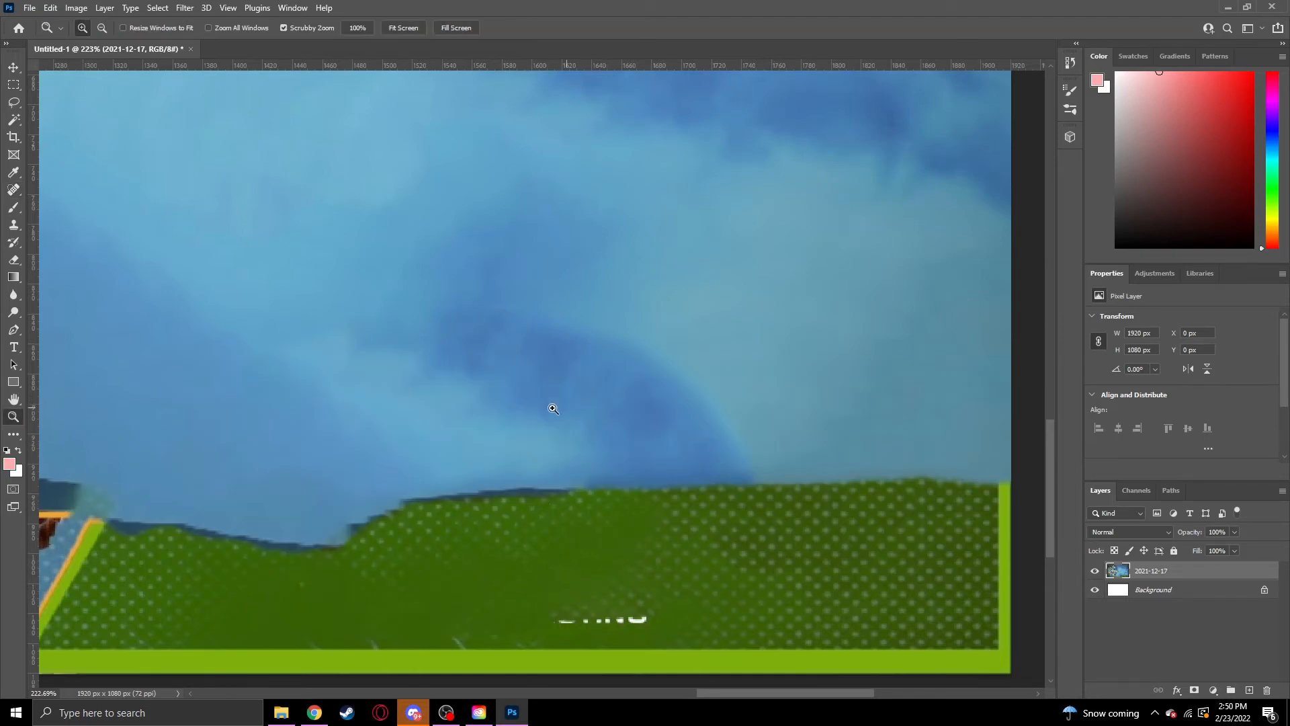
left_click_drag(552, 408, 482, 394)
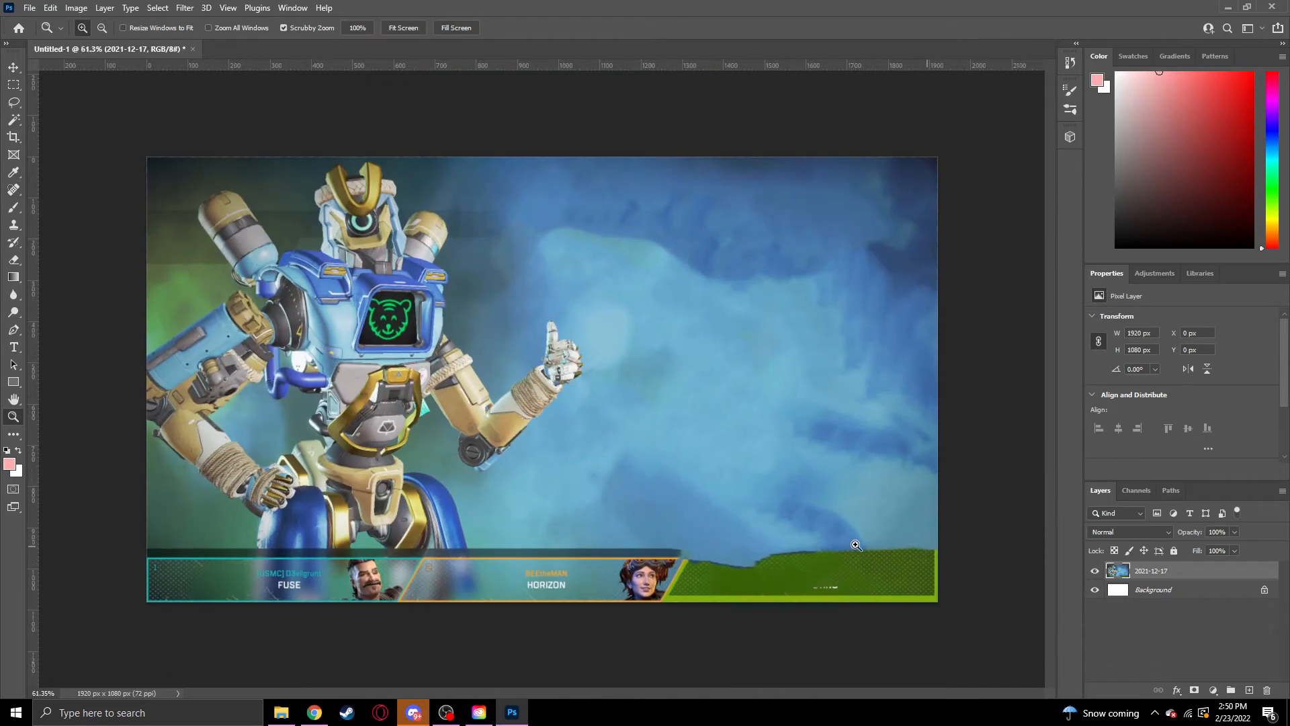
left_click(14, 72)
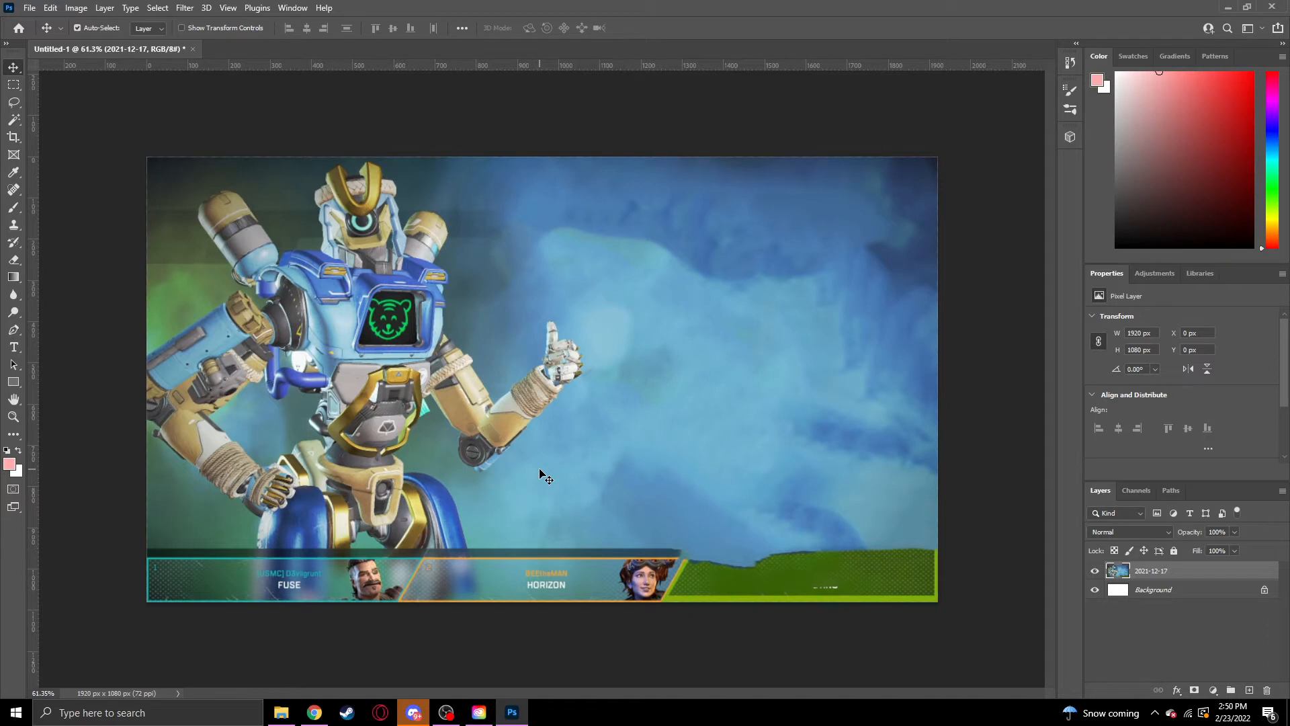
key("ctrl+t")
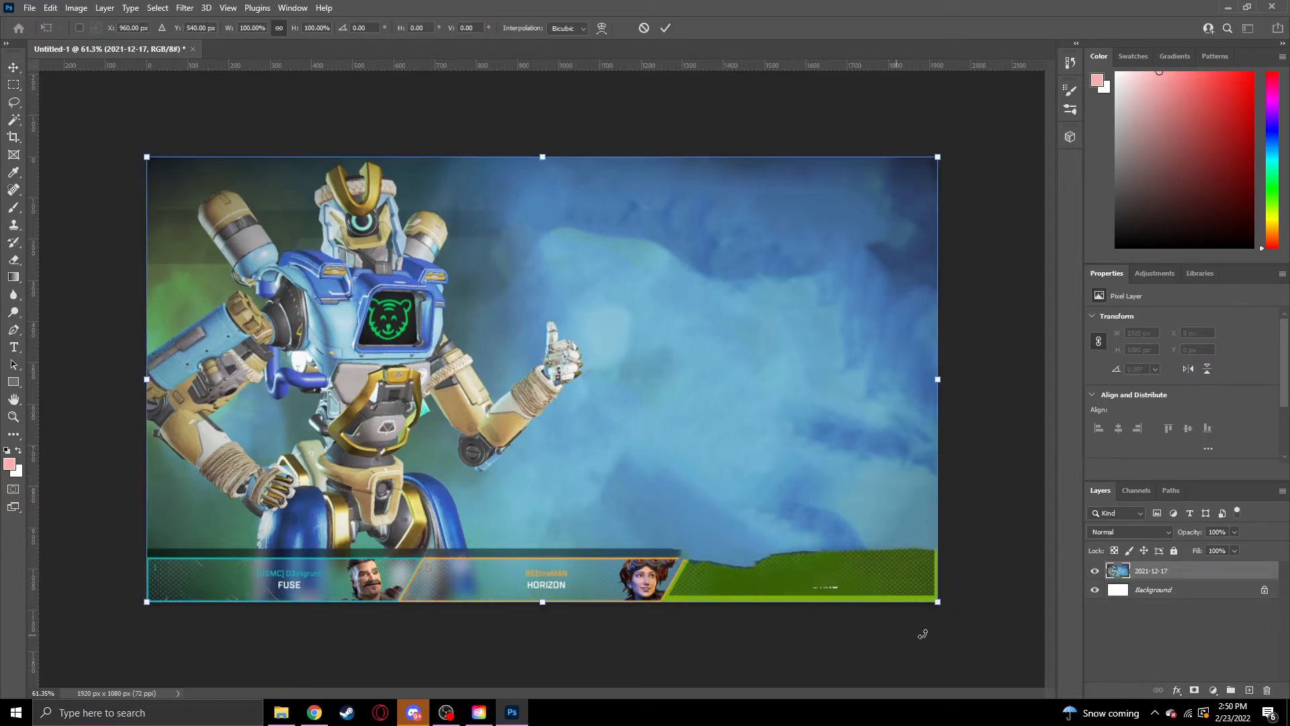
left_click_drag(542, 604, 541, 665)
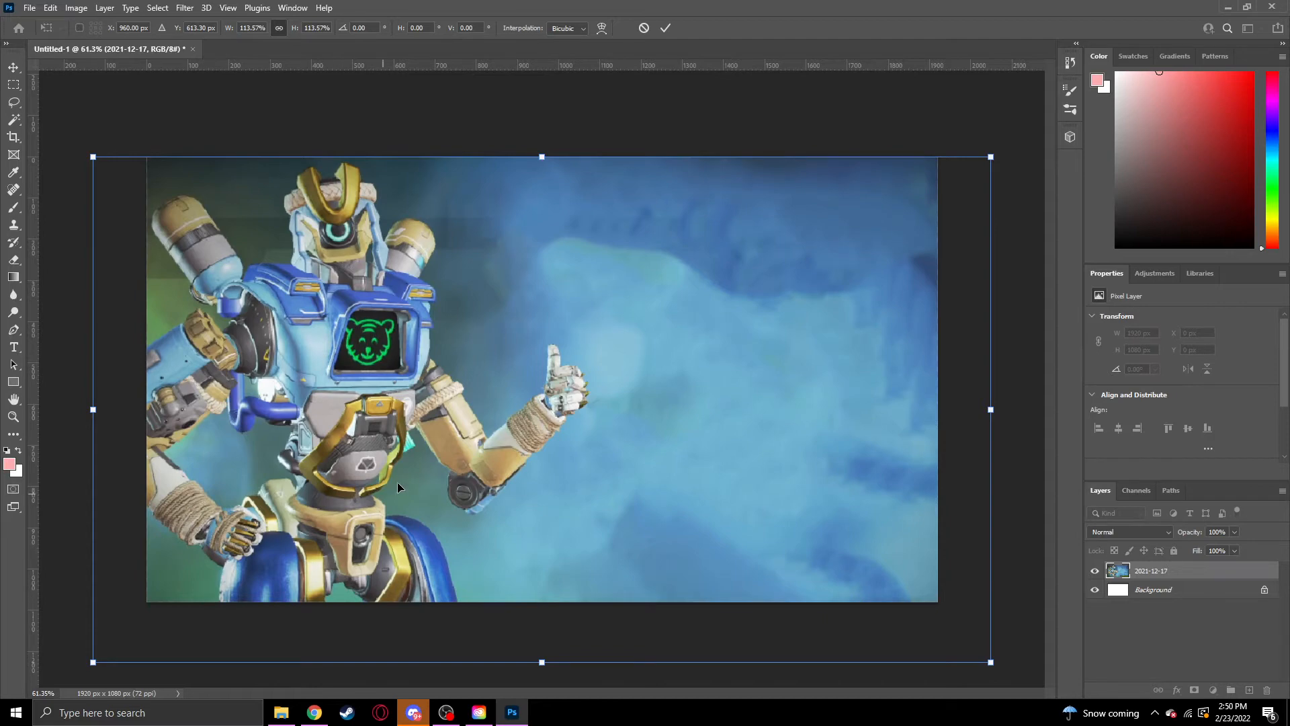
left_click_drag(398, 486, 460, 482)
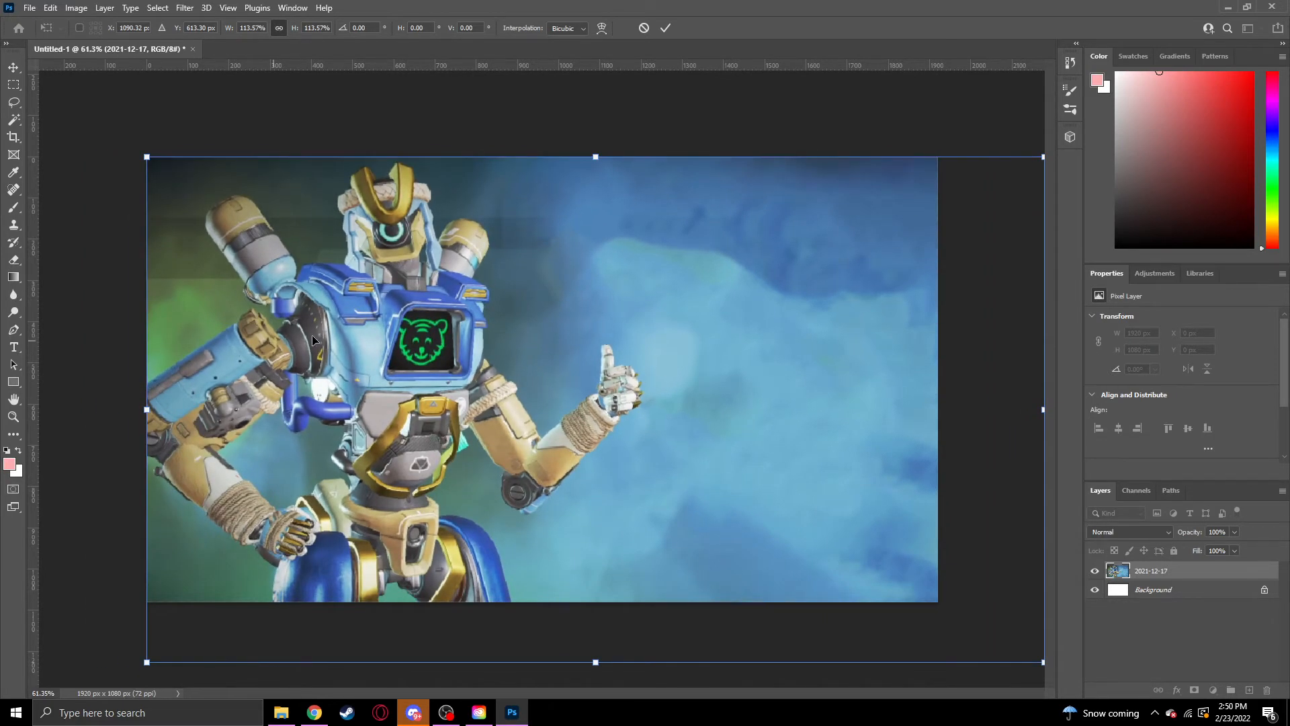
left_click(14, 67)
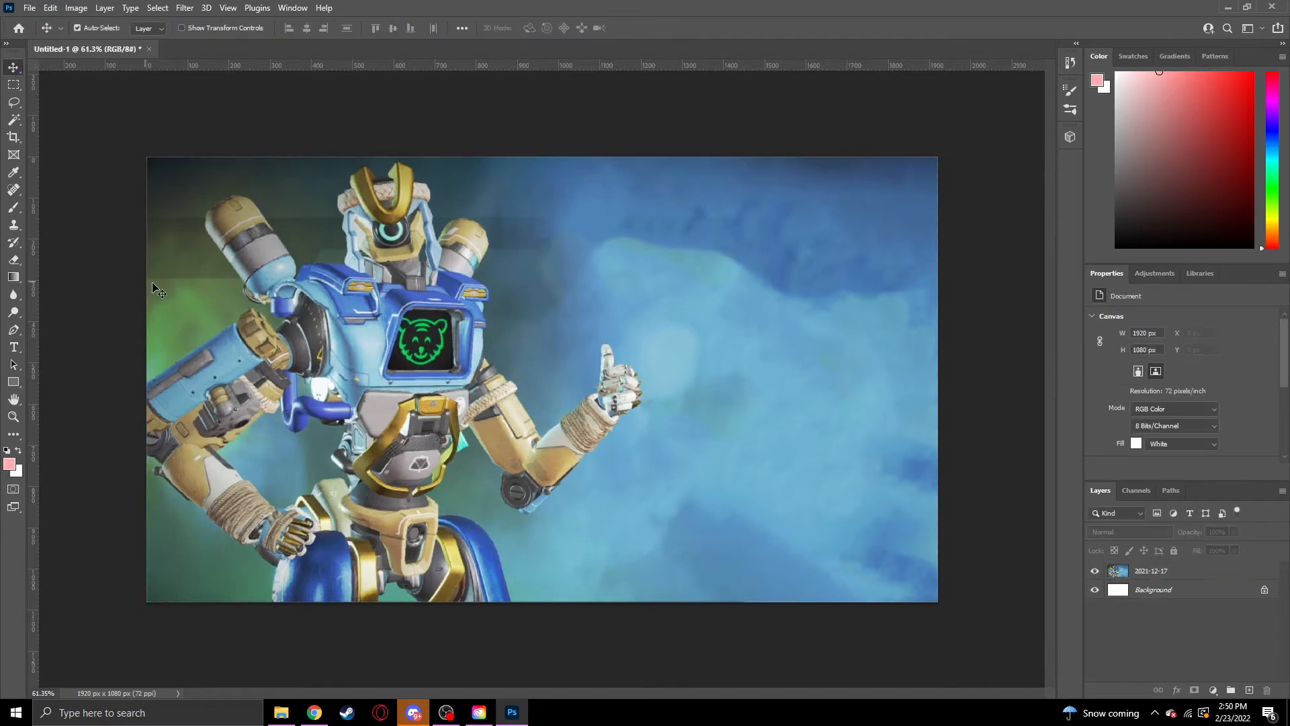
left_click(319, 294)
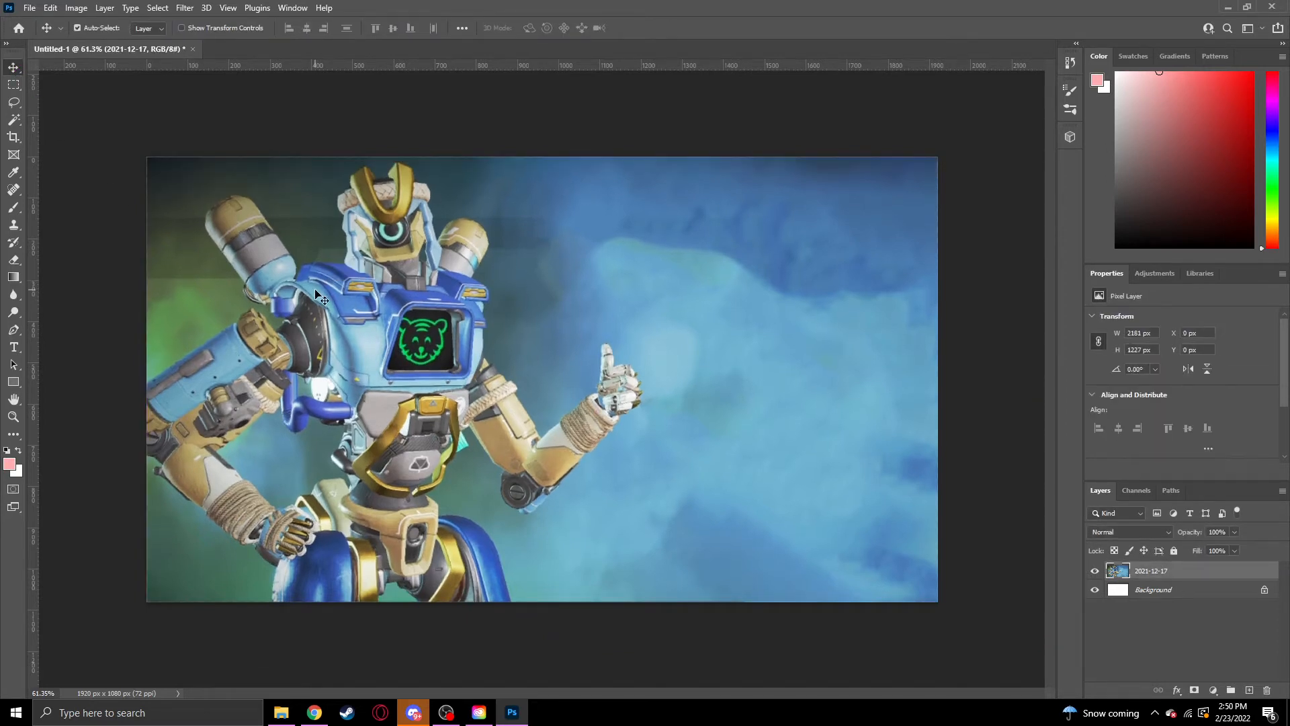
left_click(105, 359)
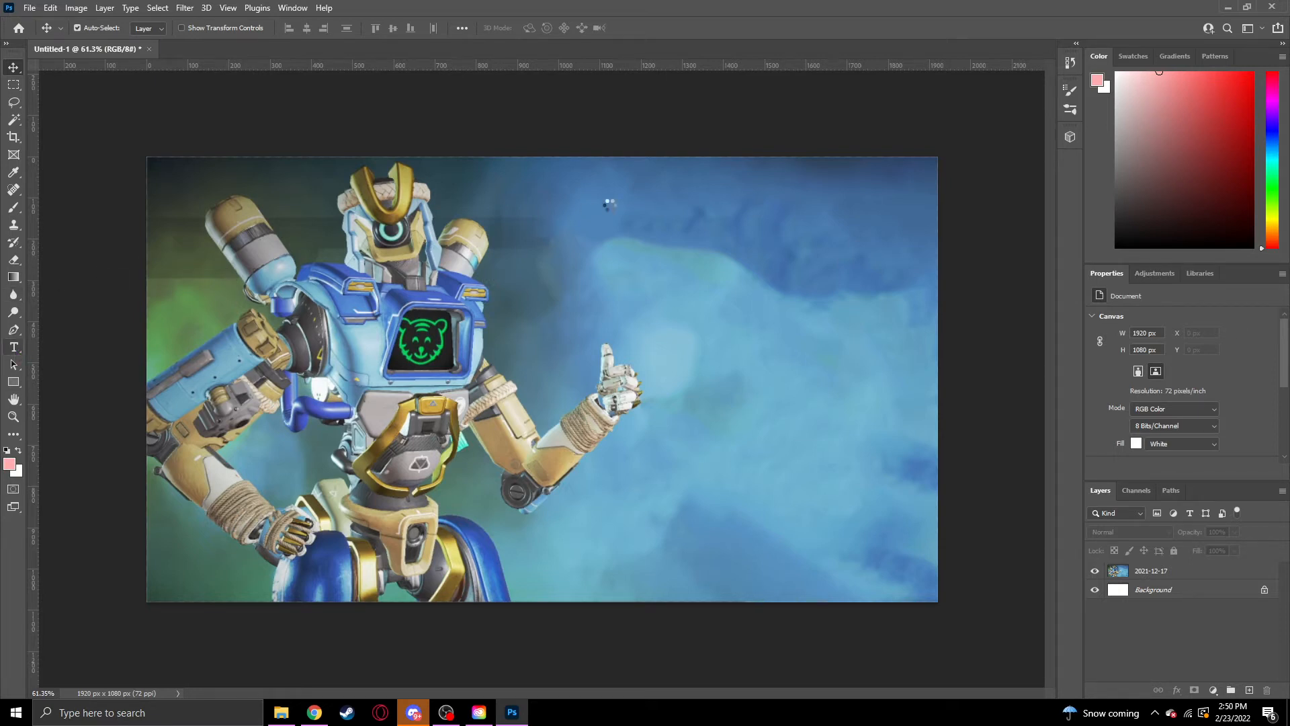
Step: Add a horizontal text box across the upper right of the canvas reading "How to make this"
key("t")
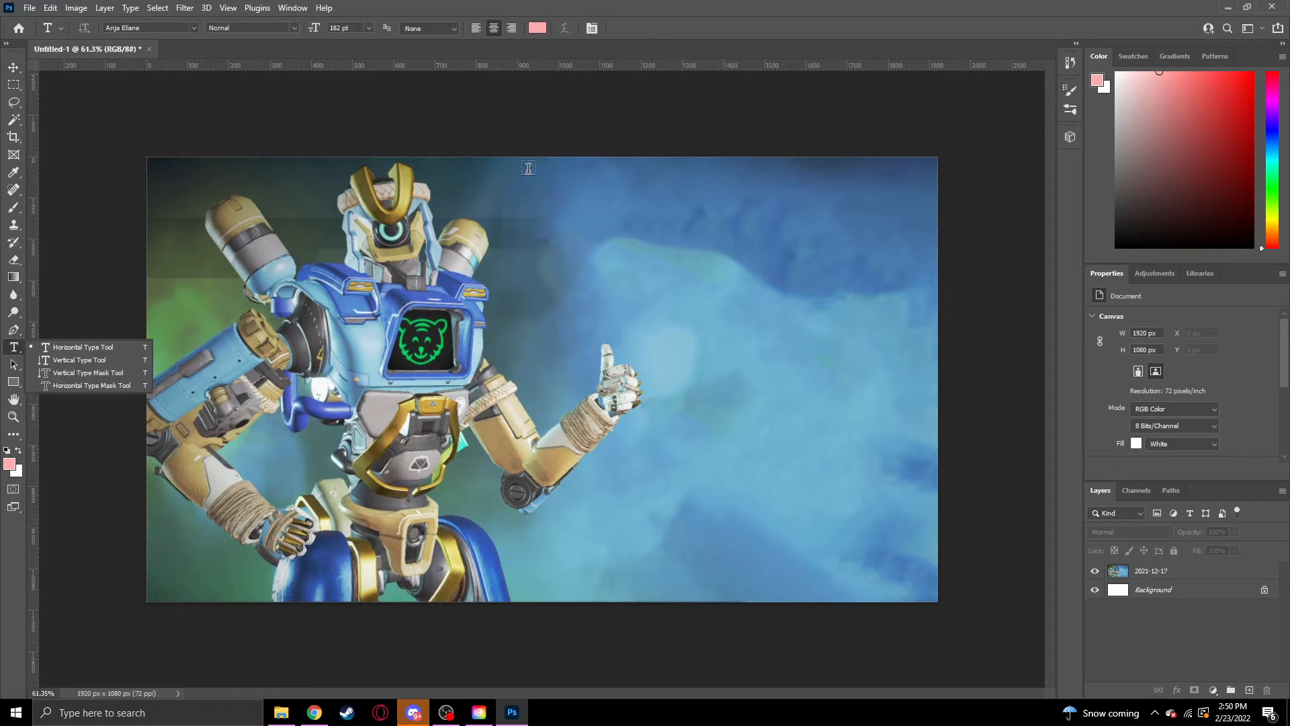
left_click_drag(520, 167, 929, 396)
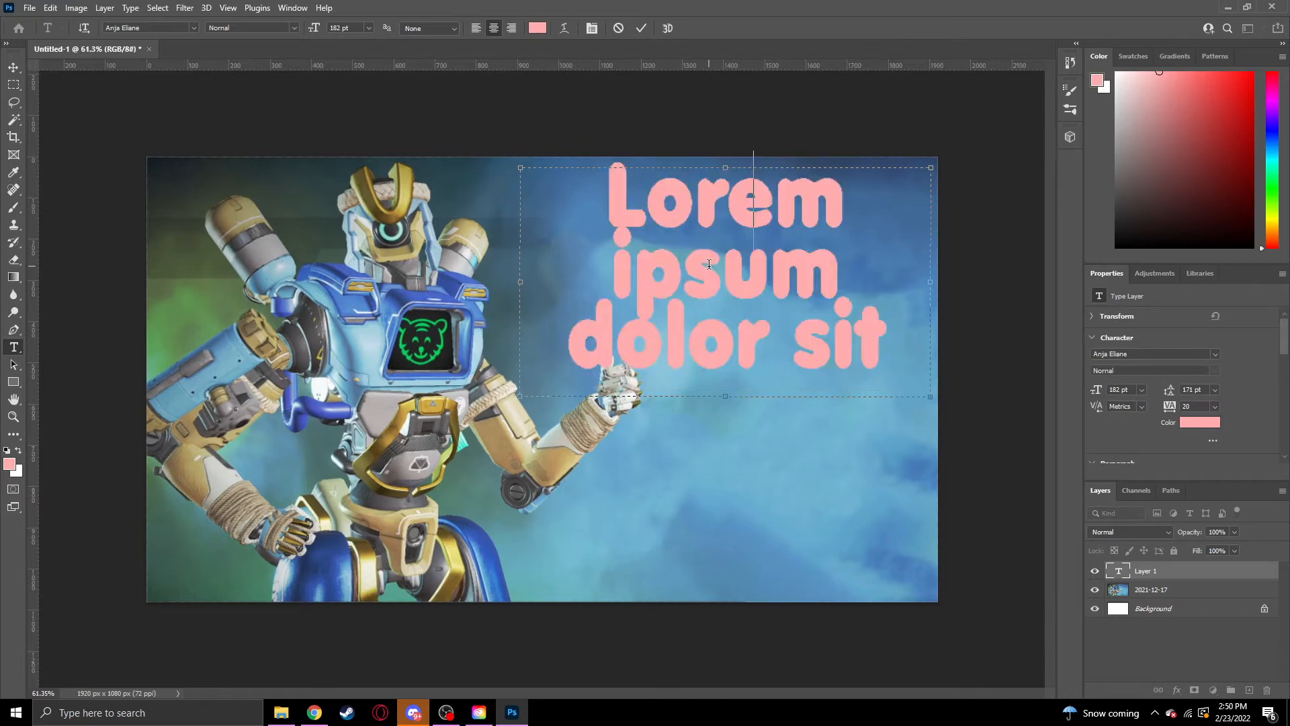
type("Hoty")
key("BackSpace")
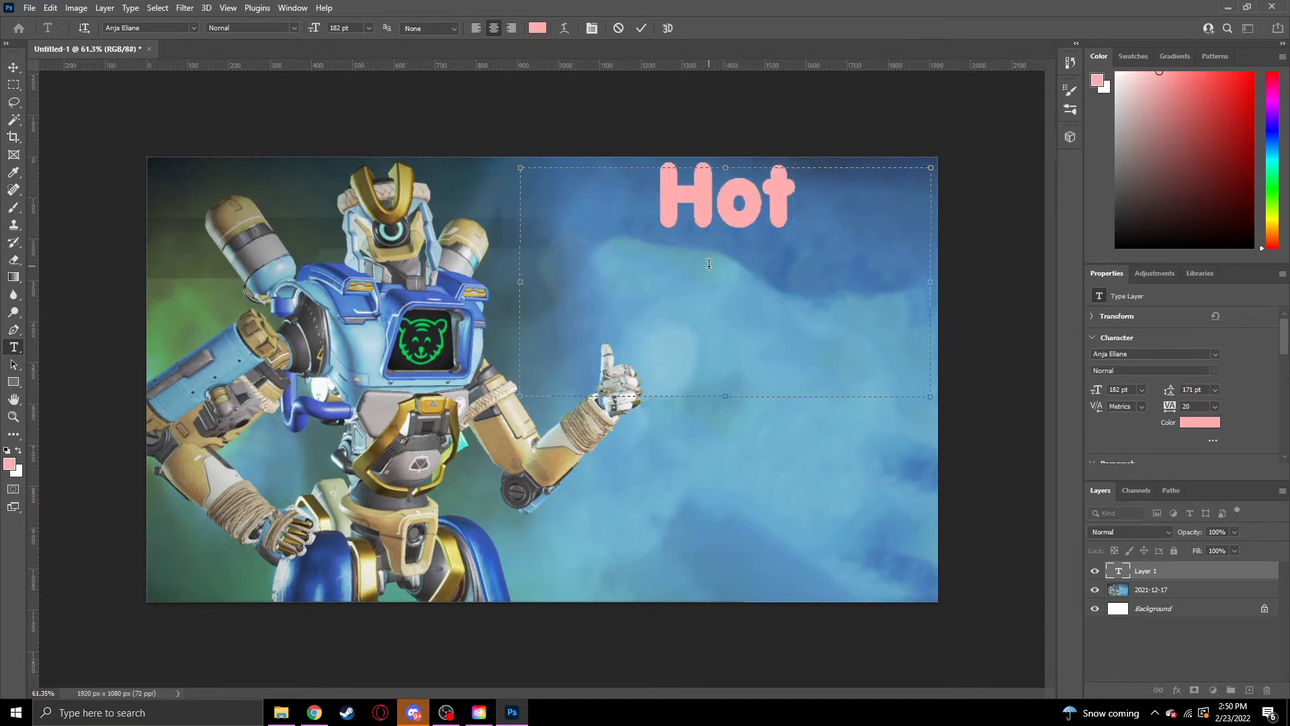
key("BackSpace")
type("w")
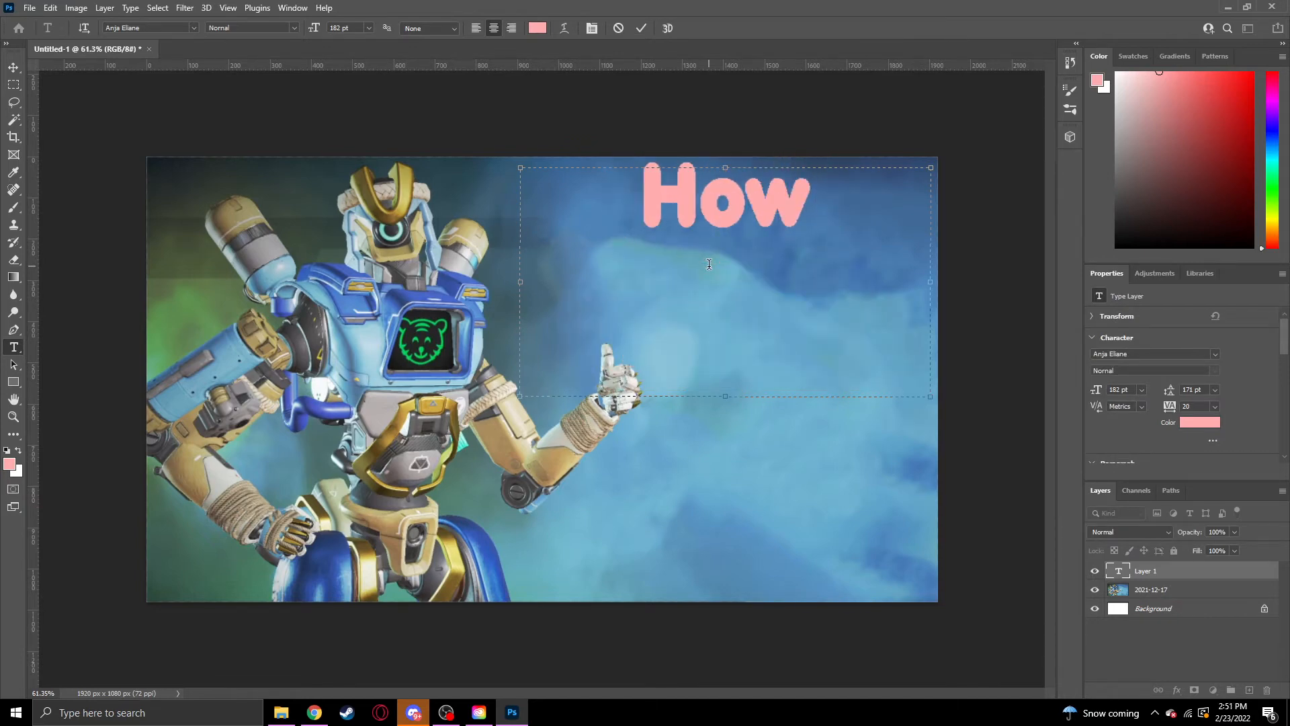
type(" to make")
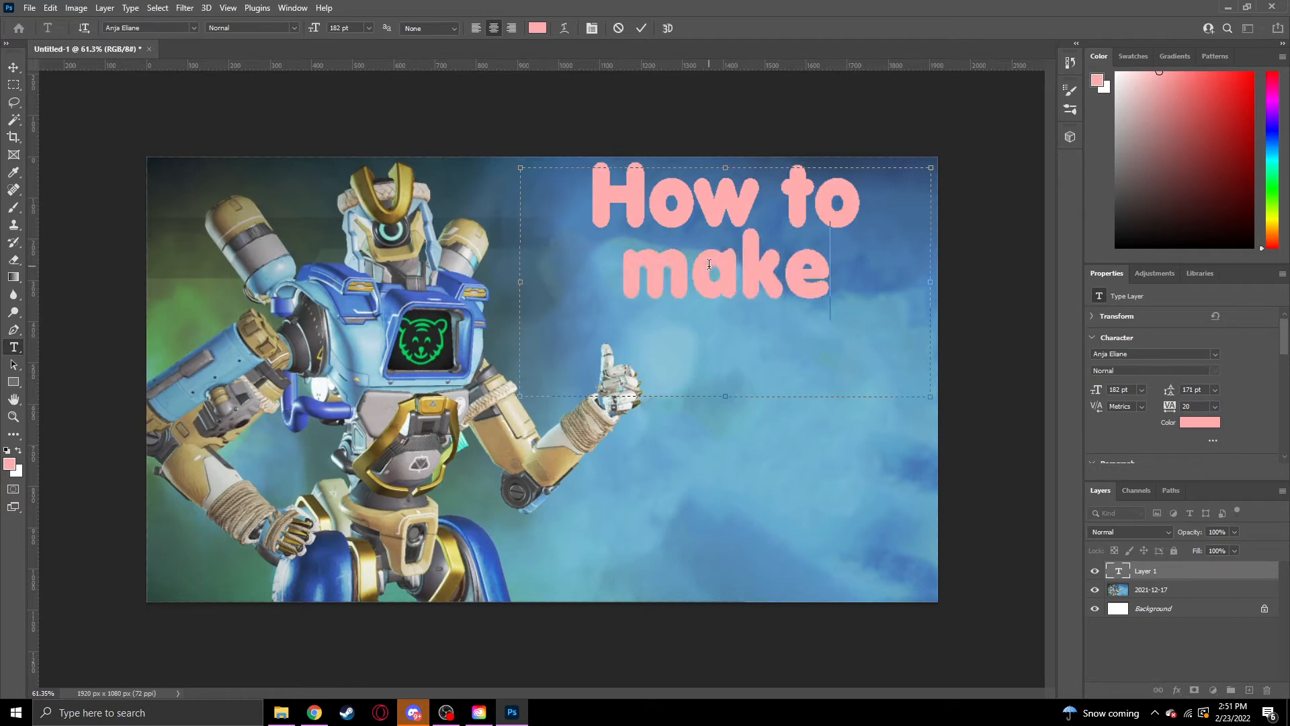
type(" this")
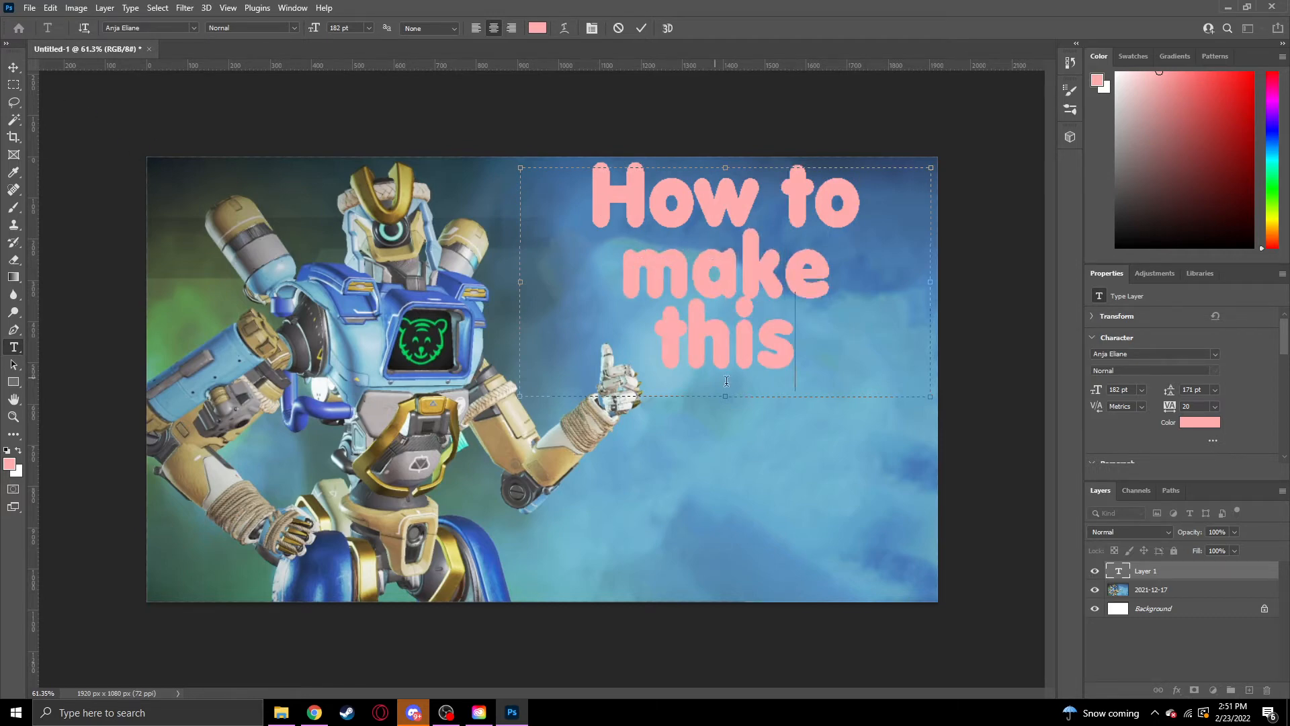
Step: Enlarge the title text to 238 pt with 247 pt leading, fitting its box to three lines, and shift it slightly toward the canvas's right edge
left_click_drag(726, 397, 727, 408)
key("ctrl+a")
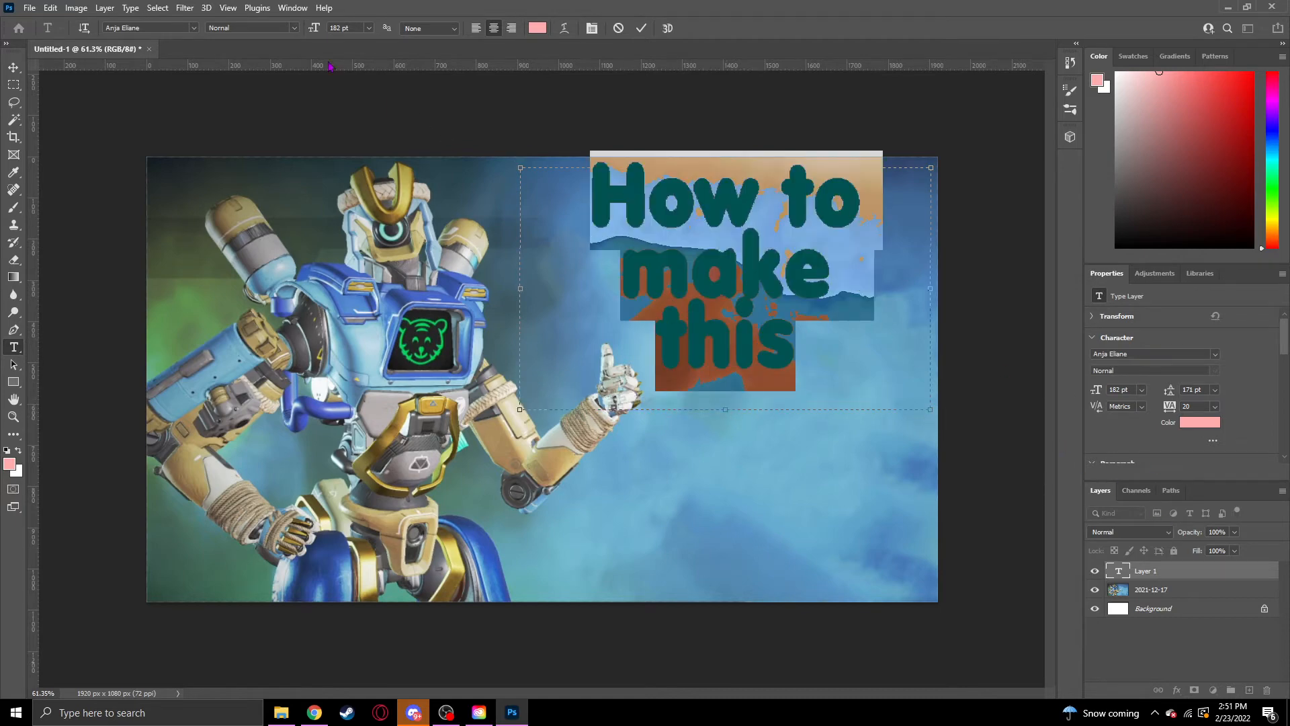
left_click_drag(313, 33, 343, 36)
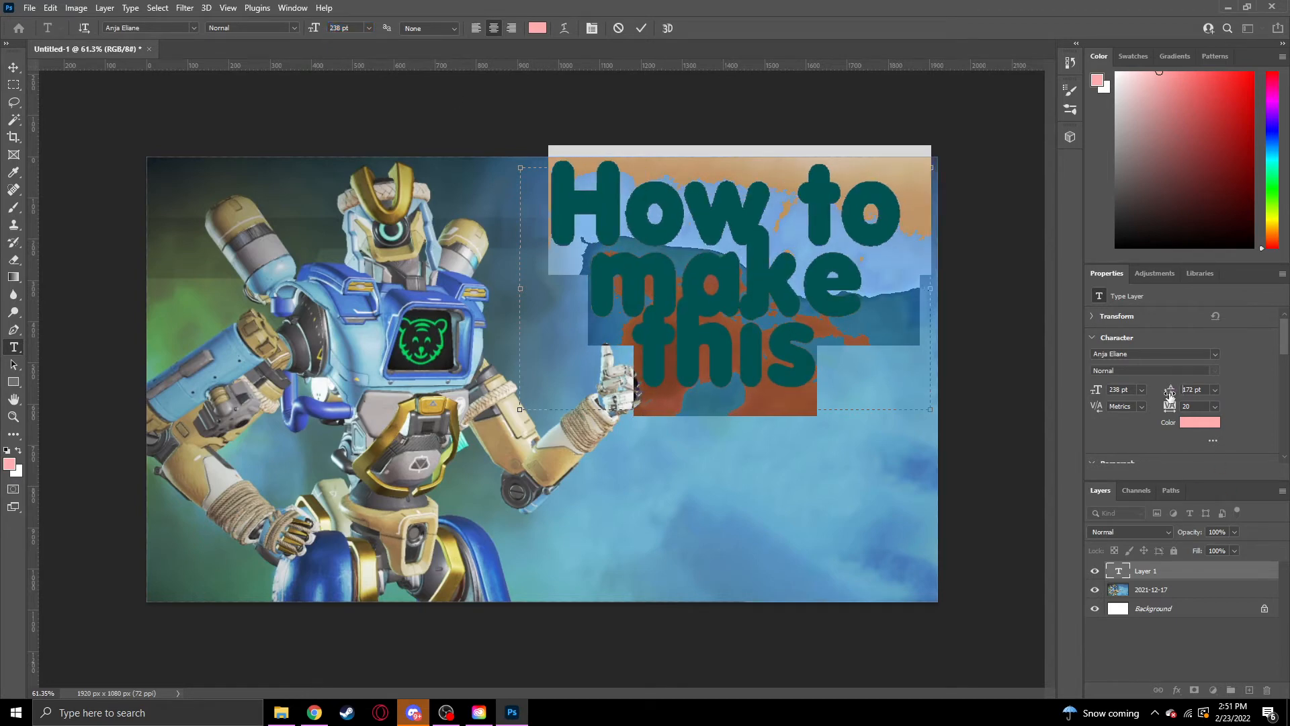
left_click_drag(1170, 397, 1207, 395)
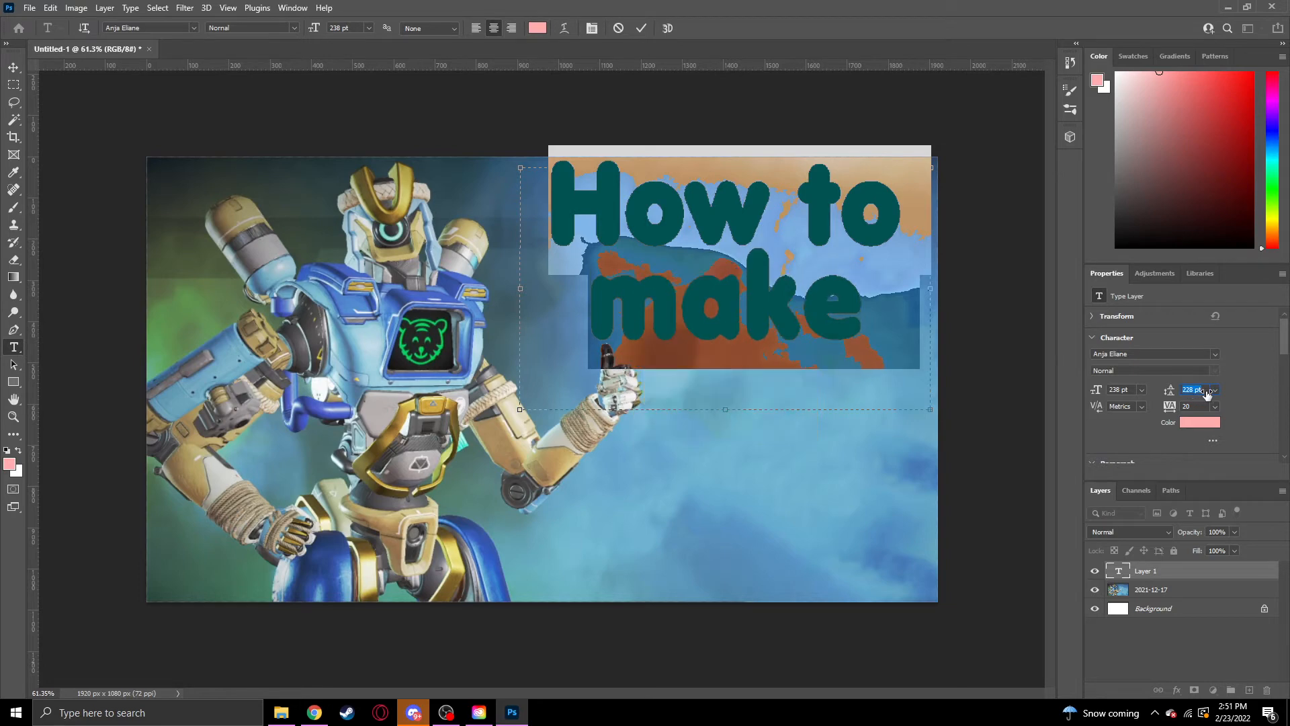
left_click_drag(725, 409, 716, 495)
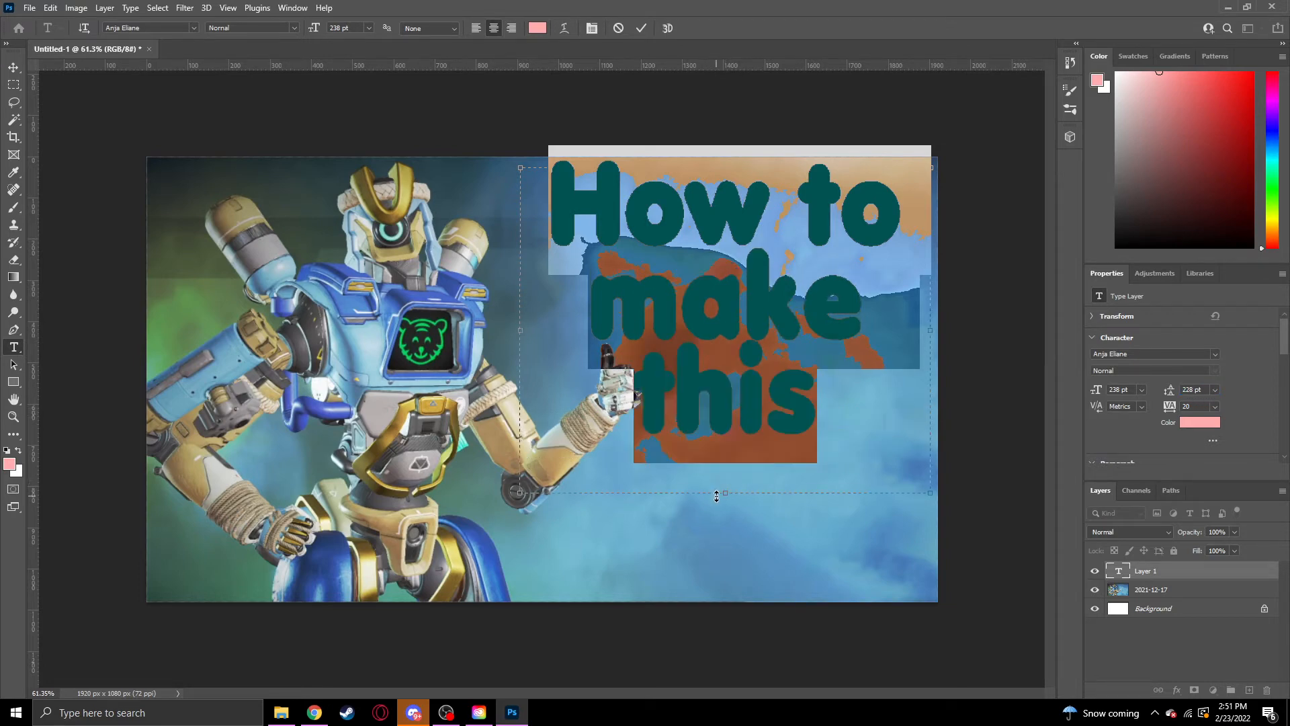
left_click_drag(1170, 393, 1171, 391)
key("Return")
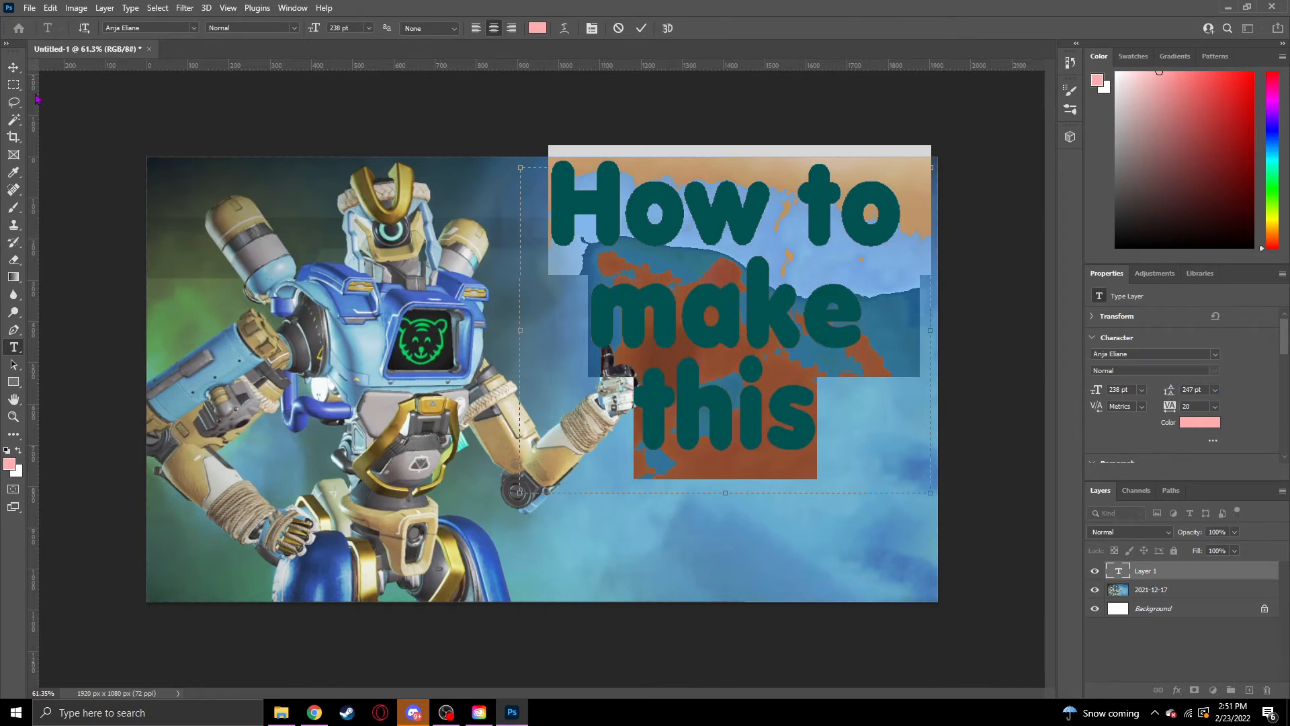
left_click(13, 67)
left_click_drag(675, 321, 705, 324)
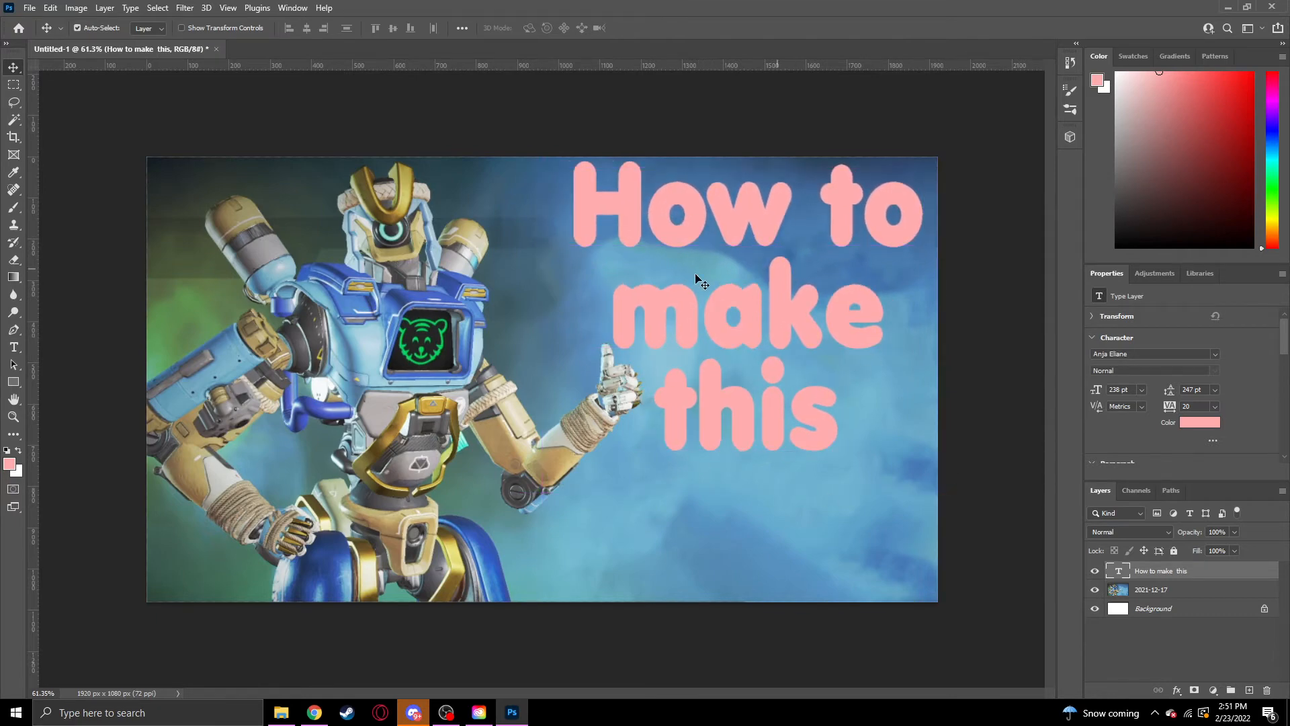
Step: Apply a Color Overlay to the title text using the blue 538ccf sampled from the robot's chest
right_click(1214, 577)
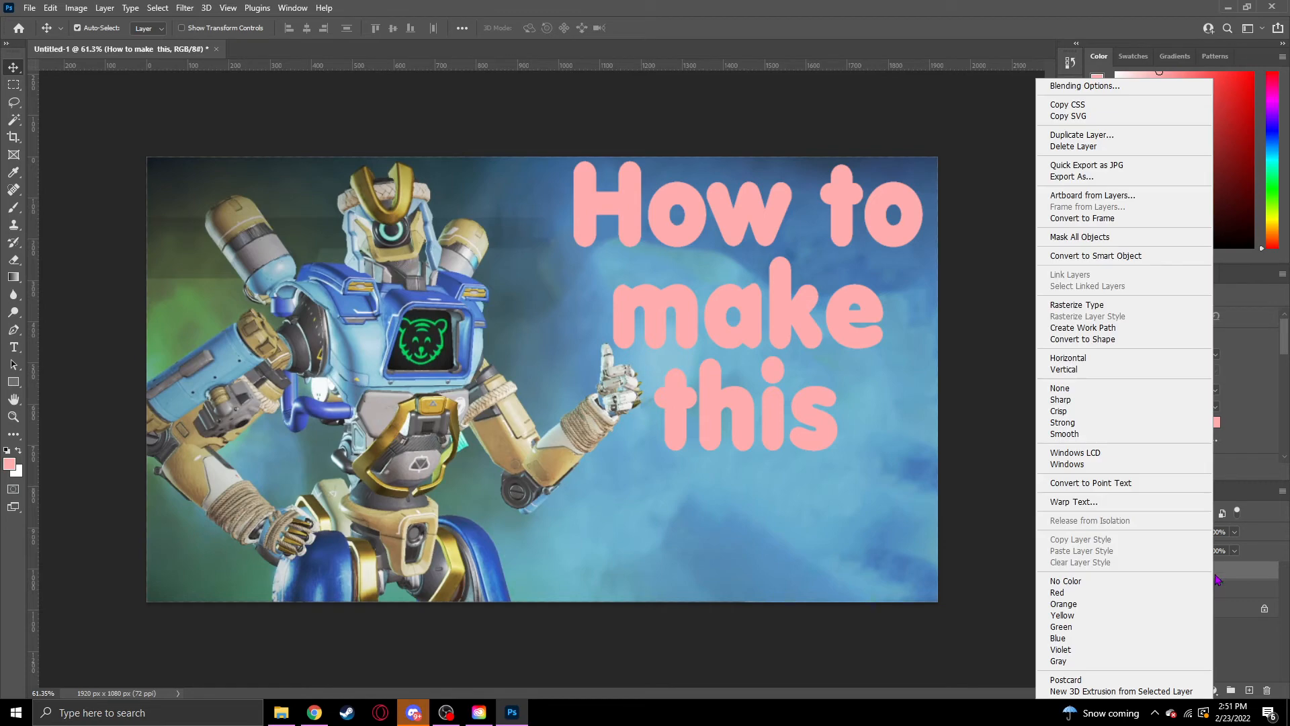
left_click(1075, 85)
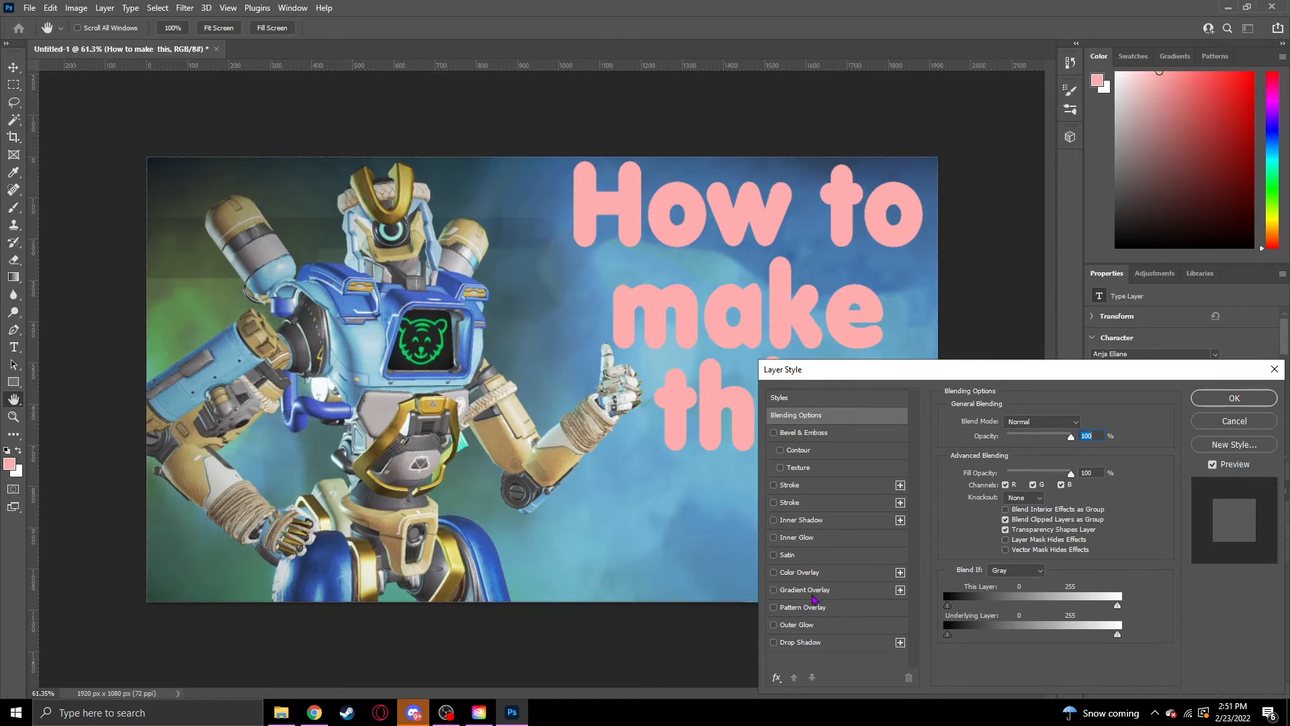
left_click(799, 572)
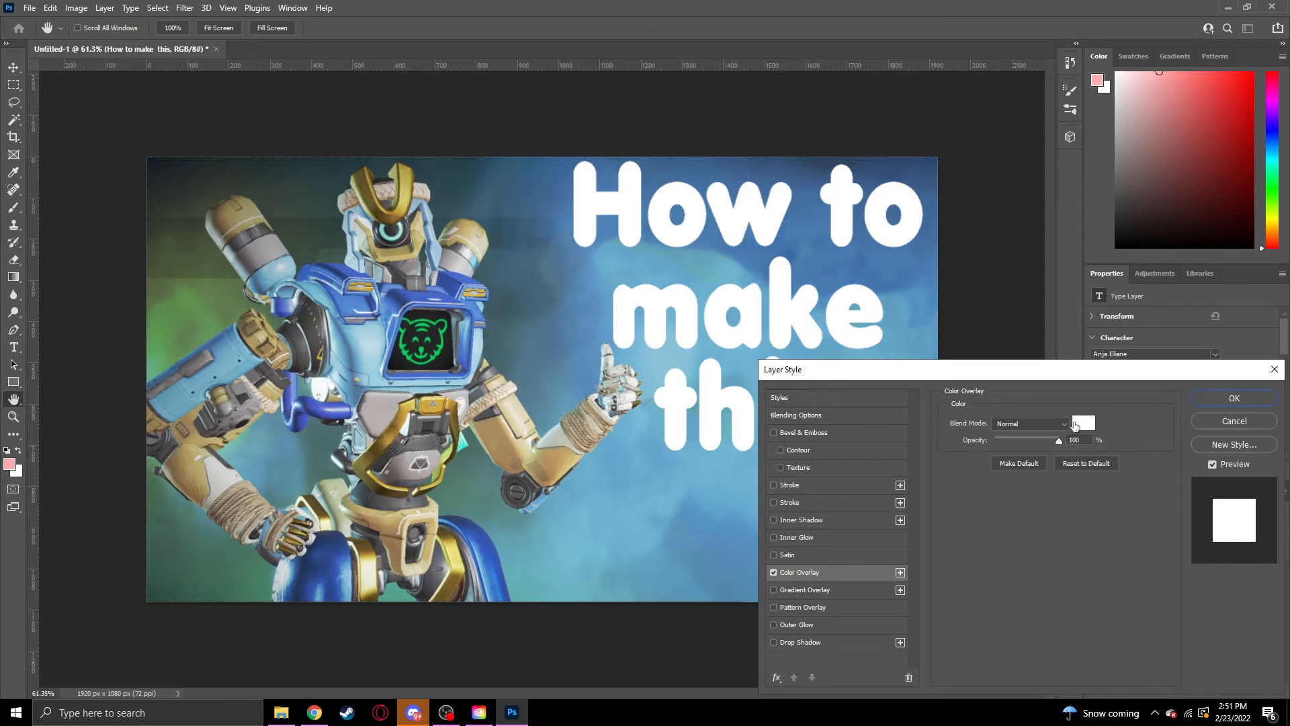
left_click(1079, 423)
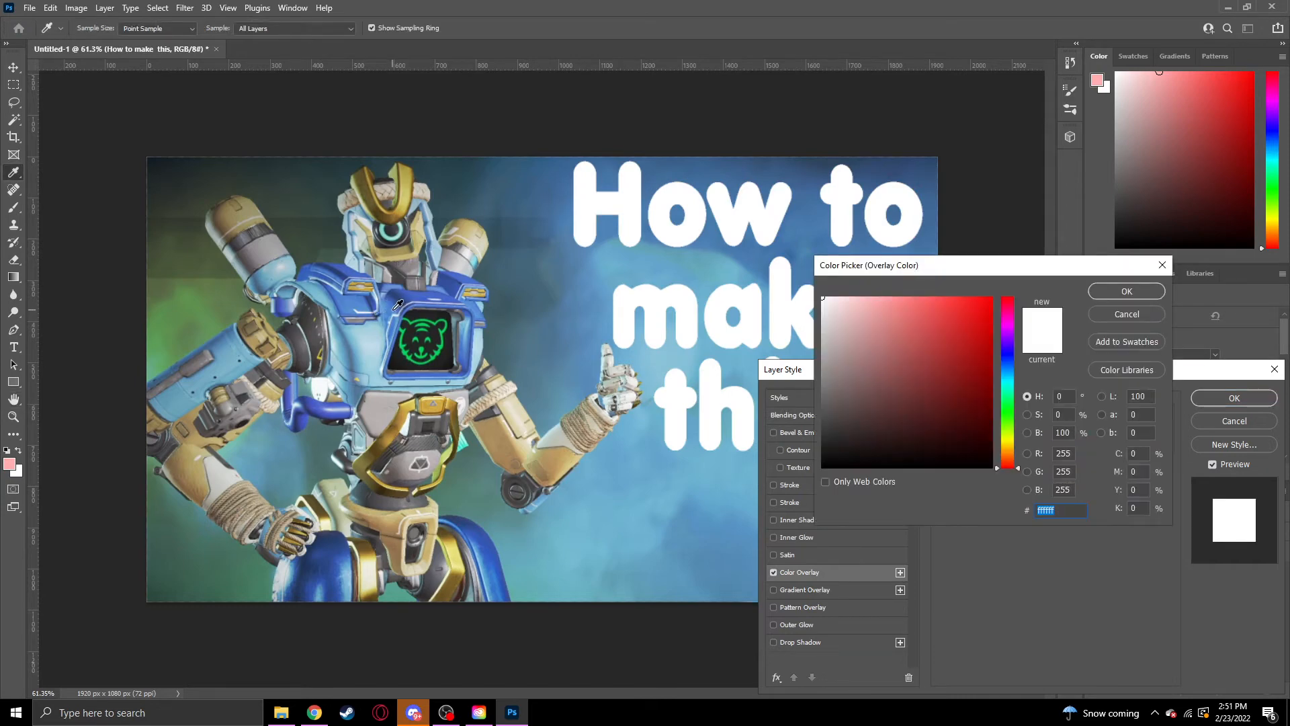
left_click(354, 302)
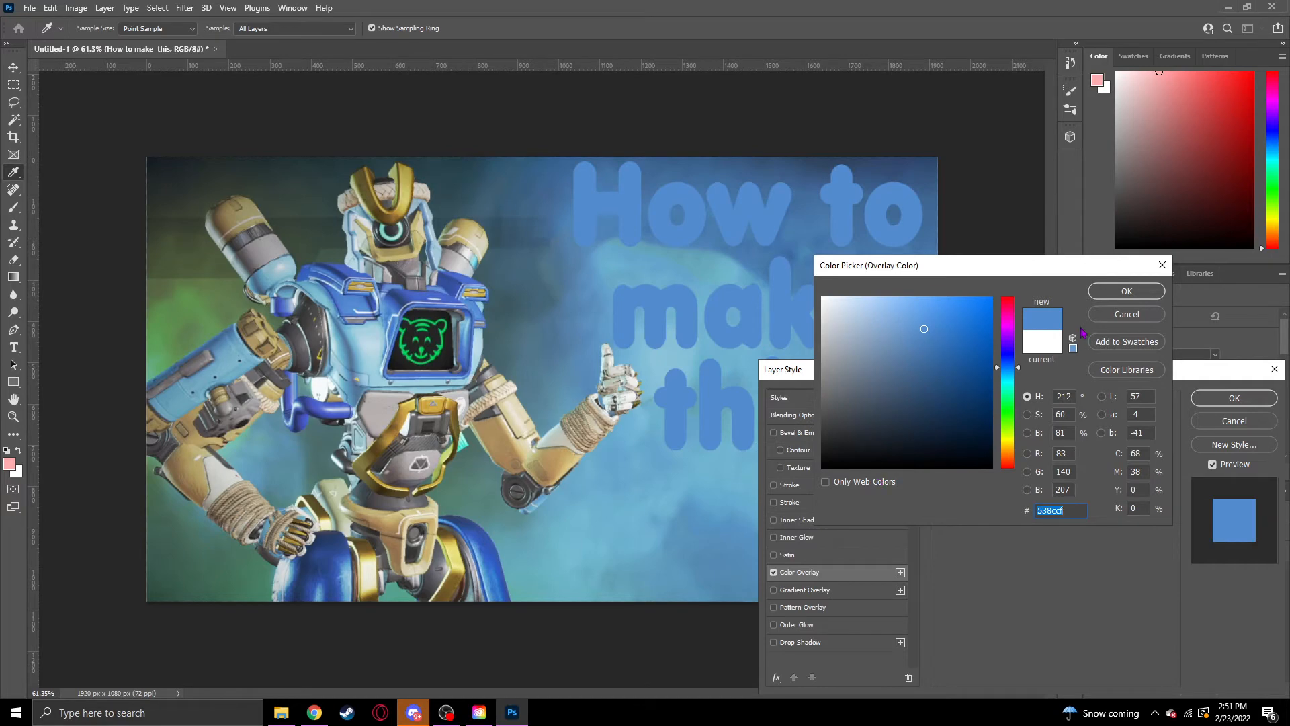
left_click(1127, 292)
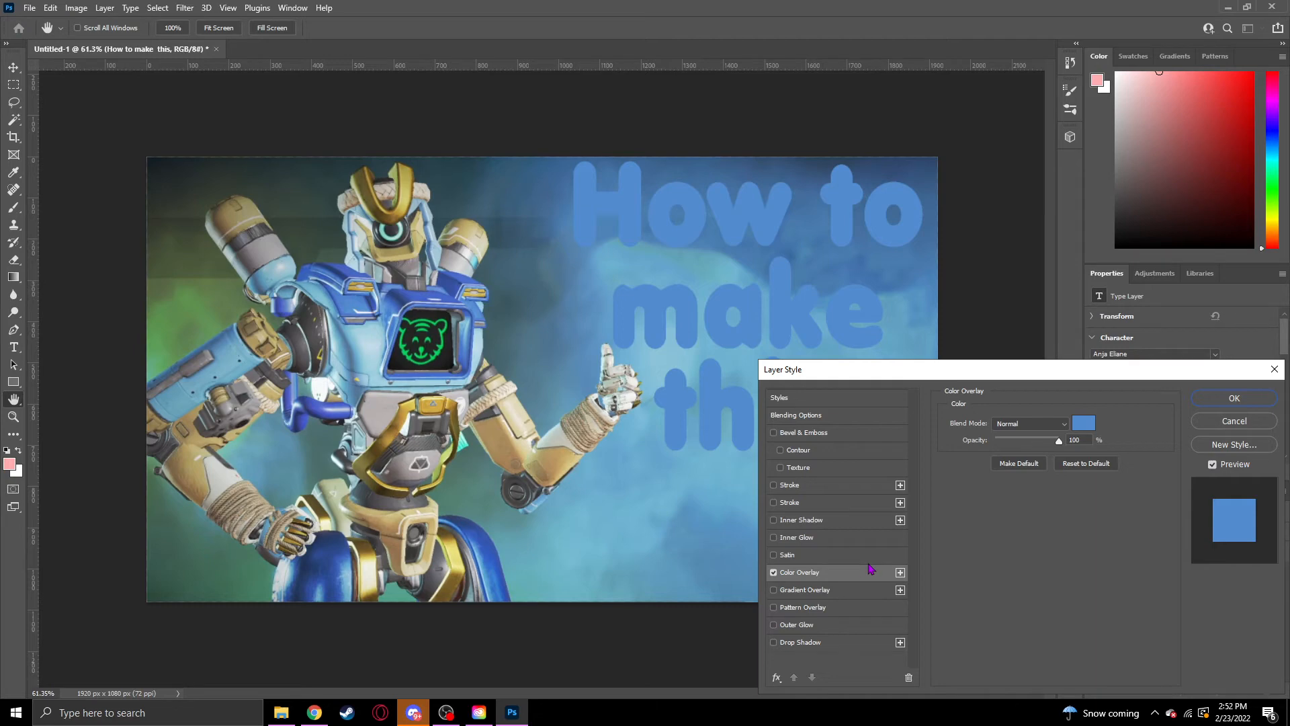
Step: Add an 11 px Stroke to the title text in tan dcbd7b, a lightened version of the color sampled from the robot's arm
left_click(805, 485)
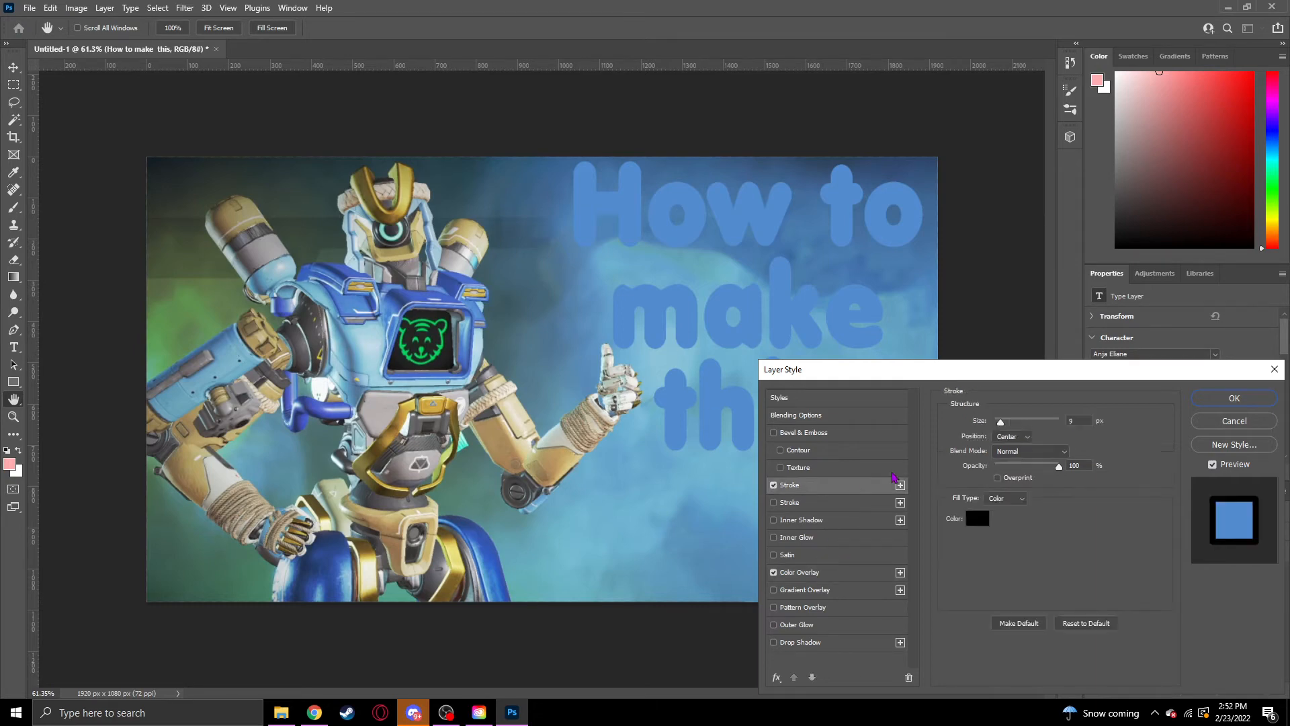
left_click(979, 525)
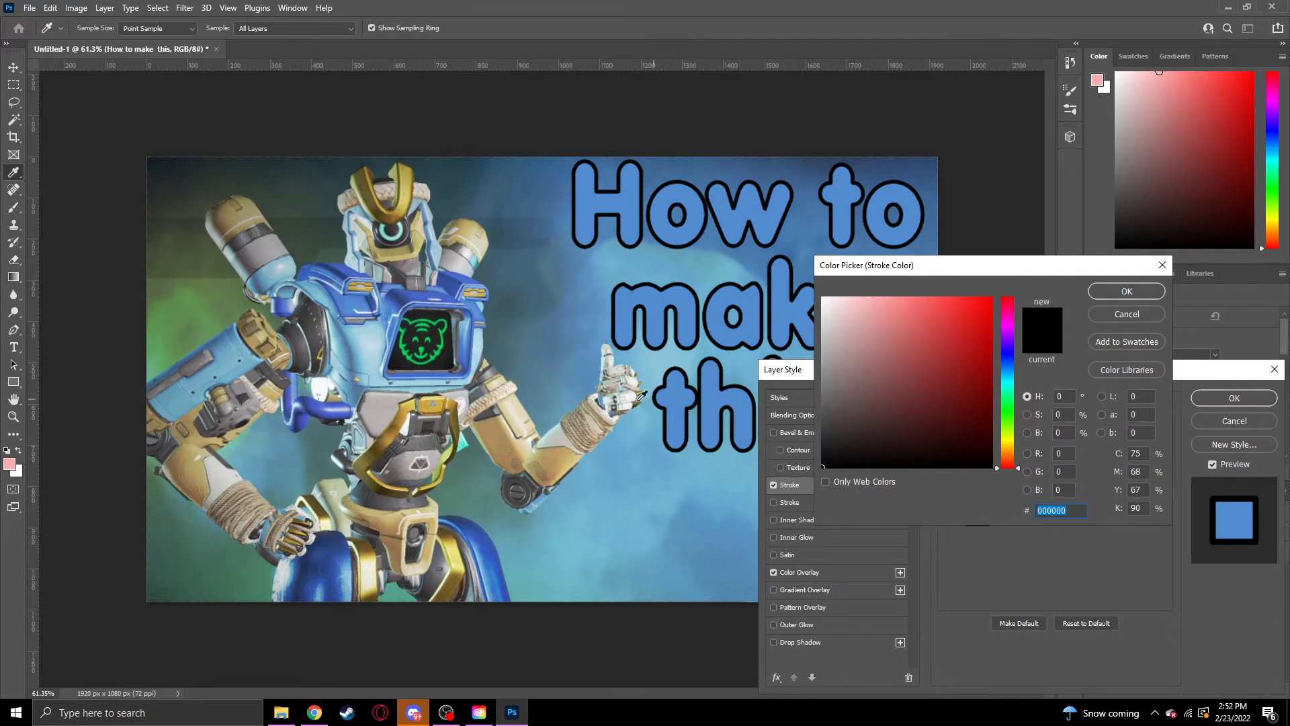
left_click(516, 410)
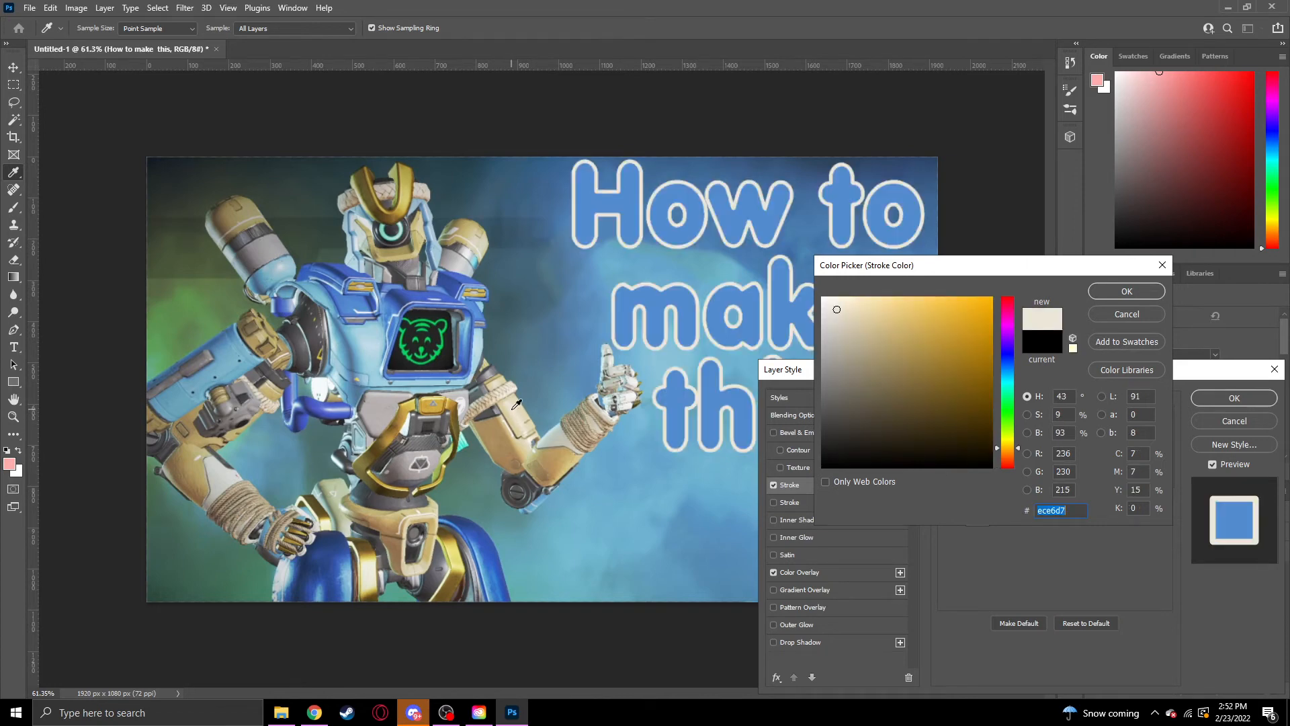
left_click(536, 429)
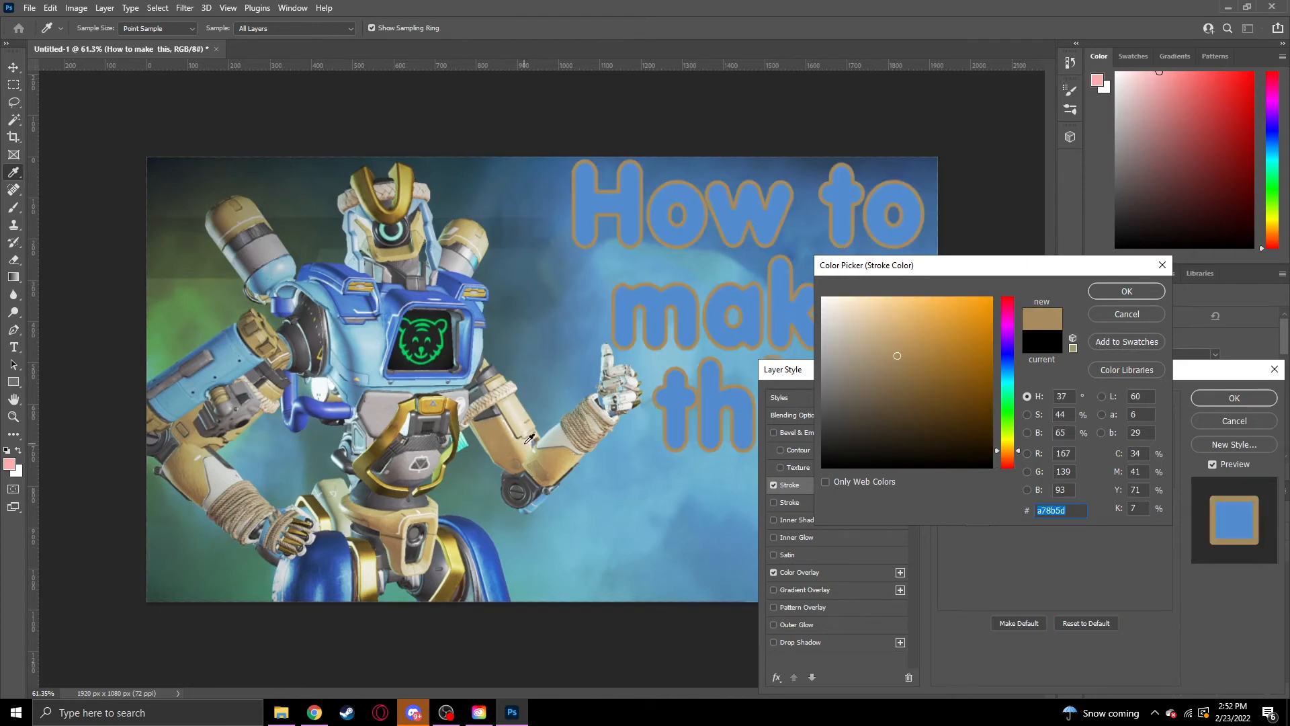
left_click(517, 438)
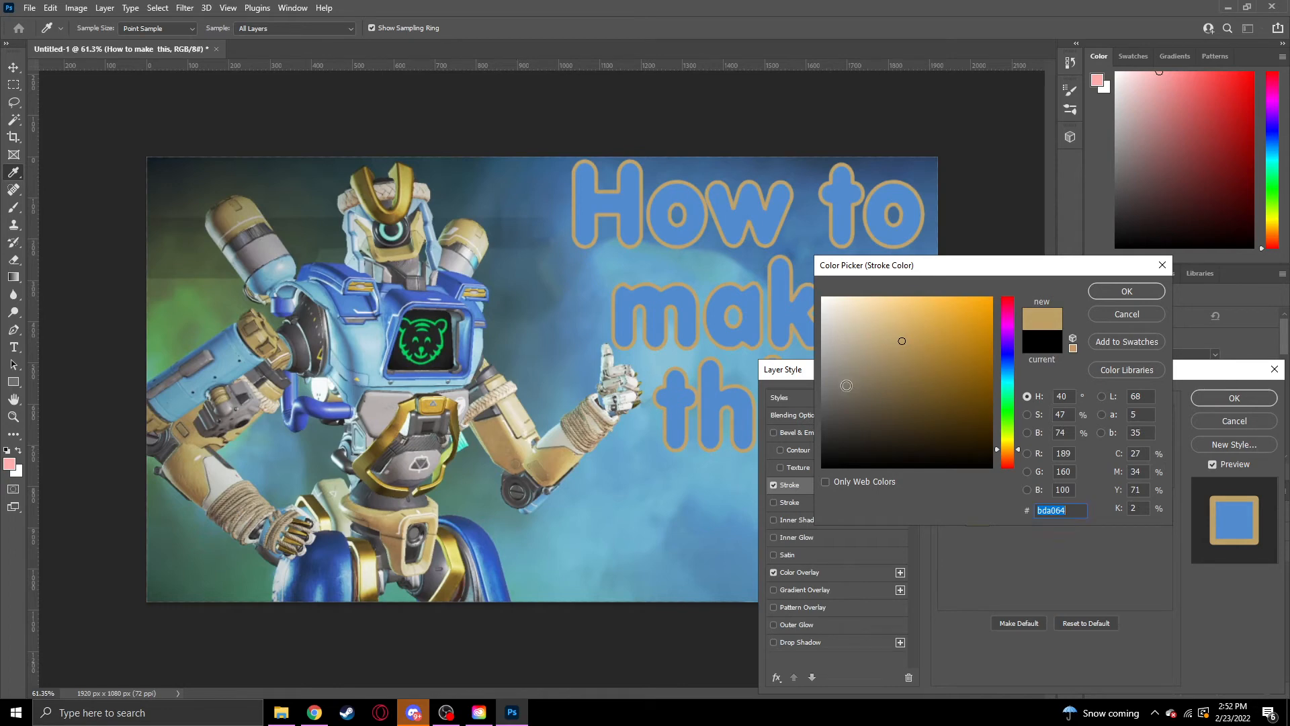
left_click_drag(901, 340, 897, 320)
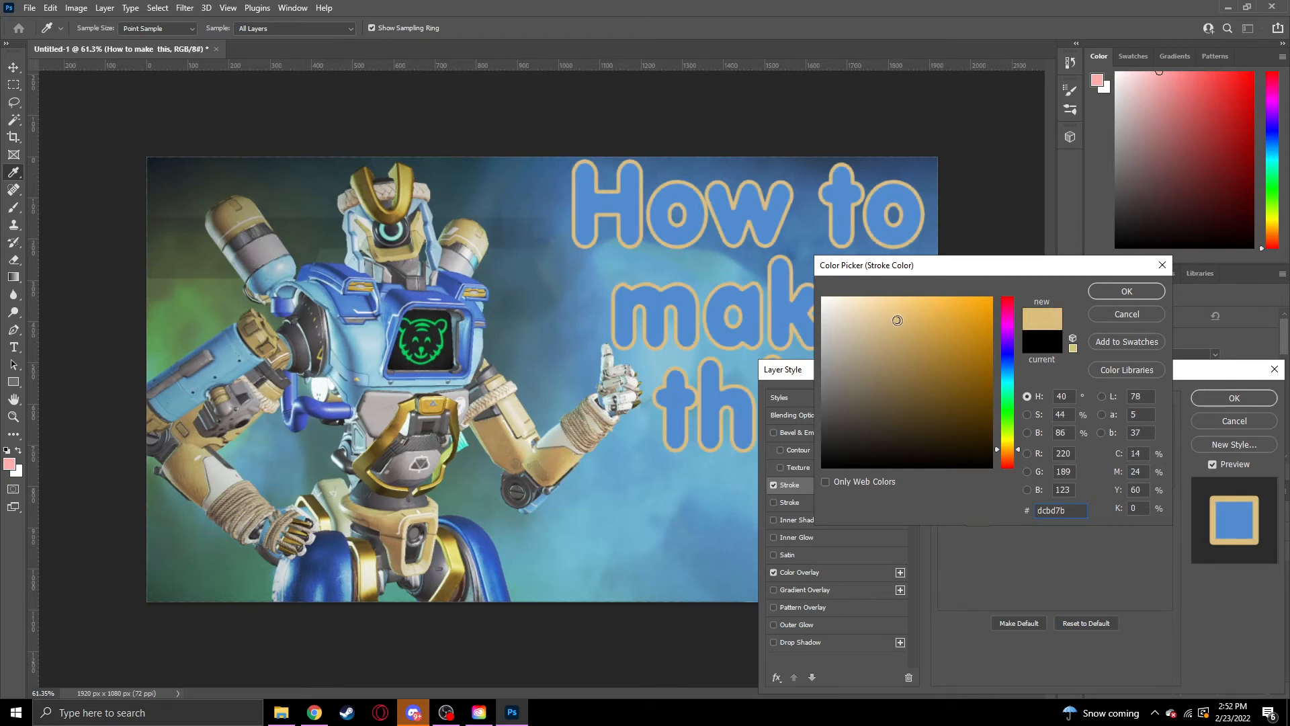
left_click(1128, 293)
double_click(1071, 420)
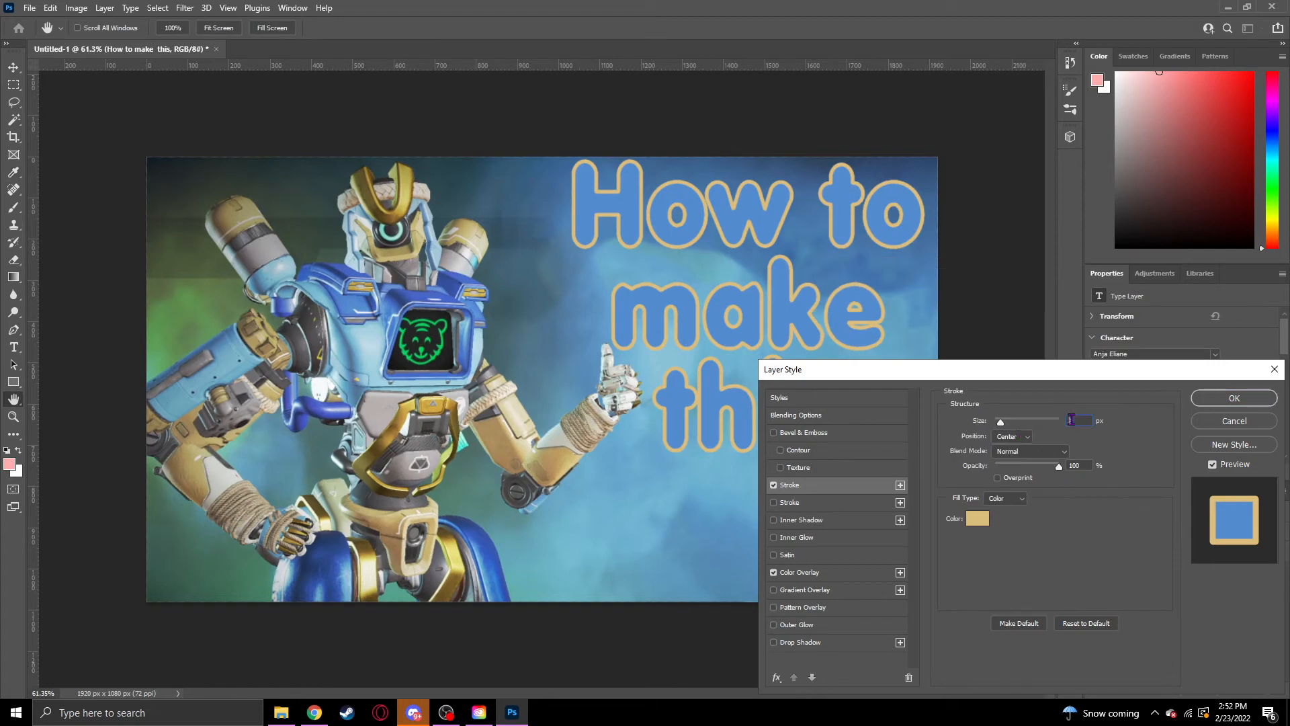
type("10")
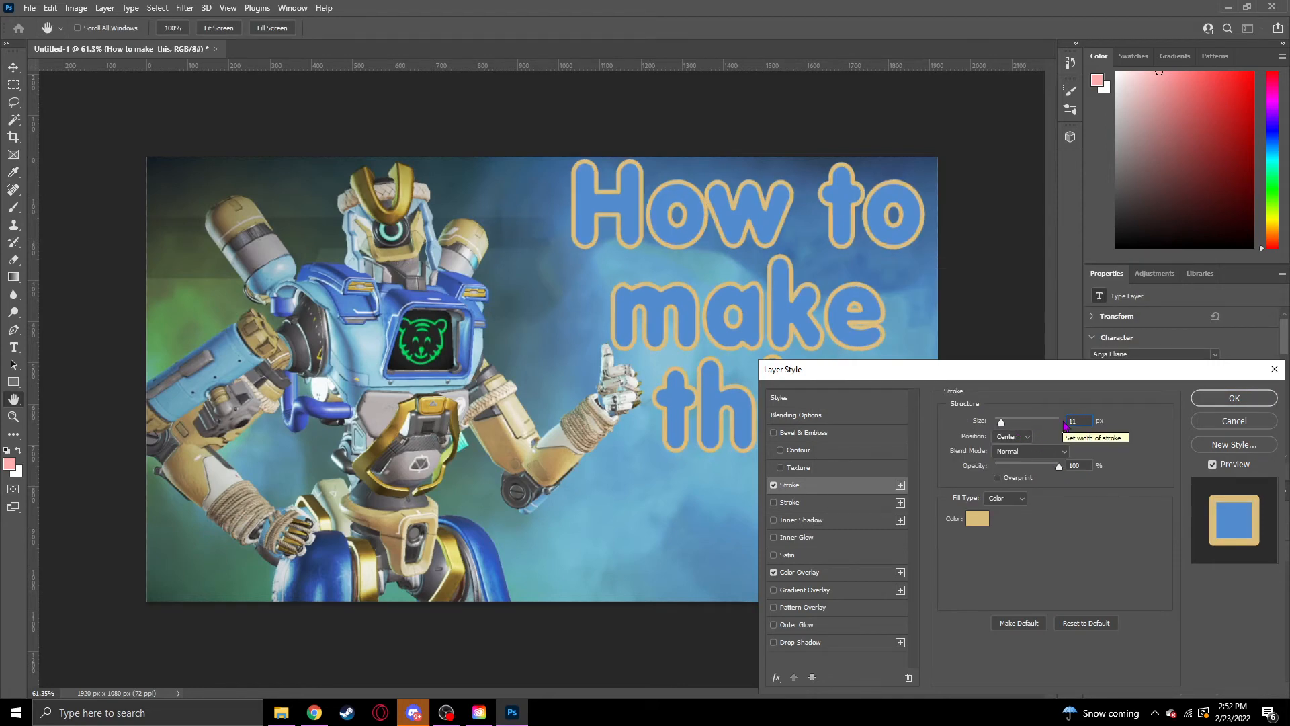
key("Return")
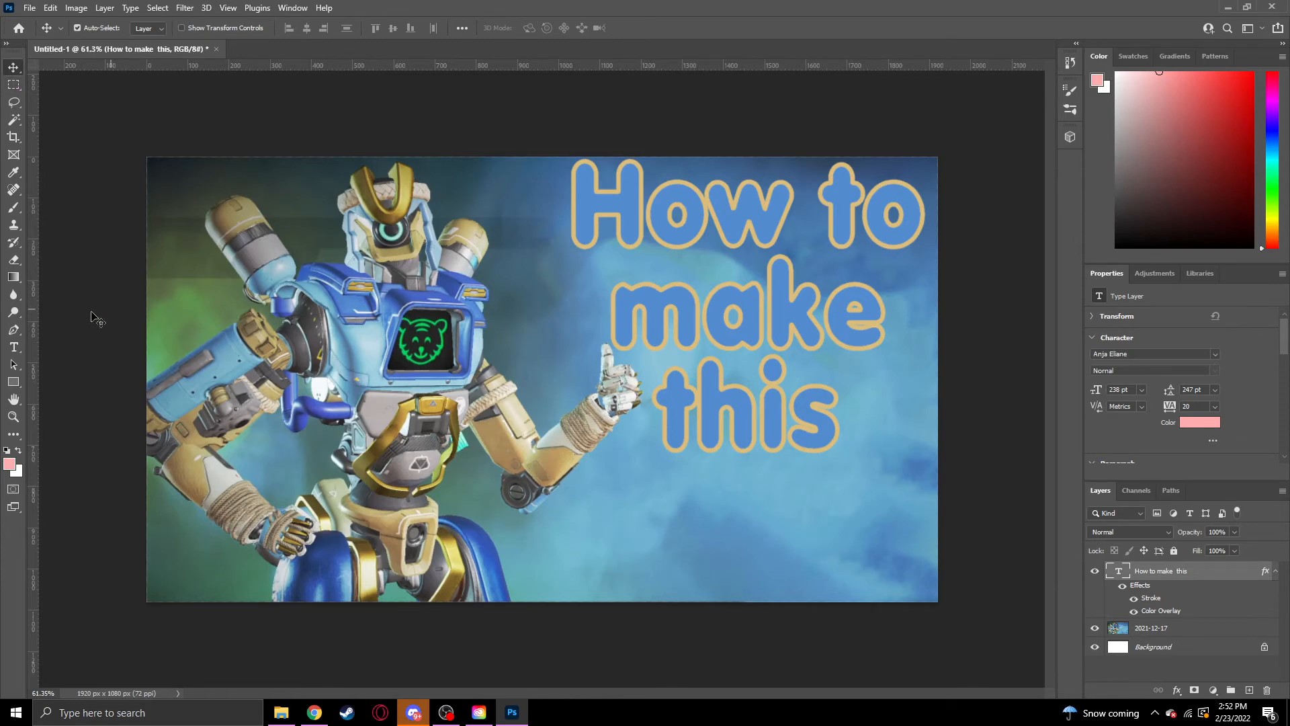
Step: Try to paint a freehand arrow below the title on the 2021-12-17 screenshot layer with a 15 px brush
left_click(14, 207)
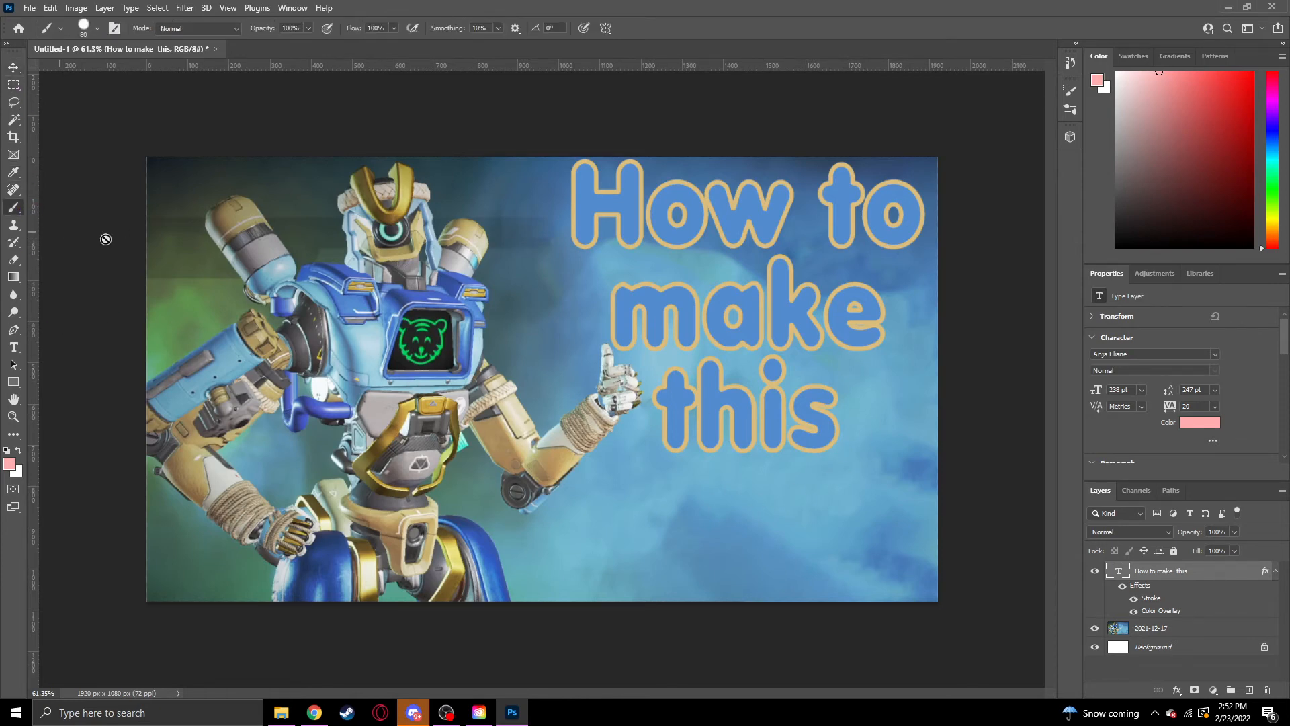
left_click(715, 470)
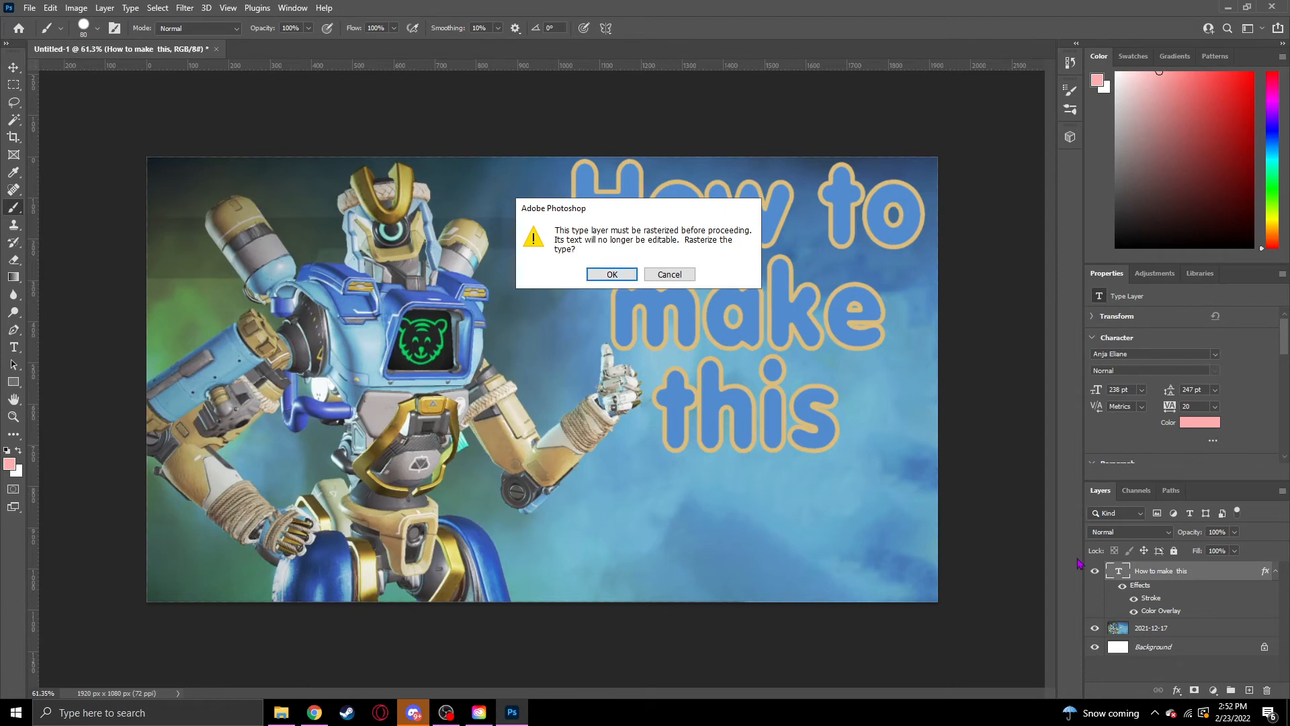
left_click(669, 273)
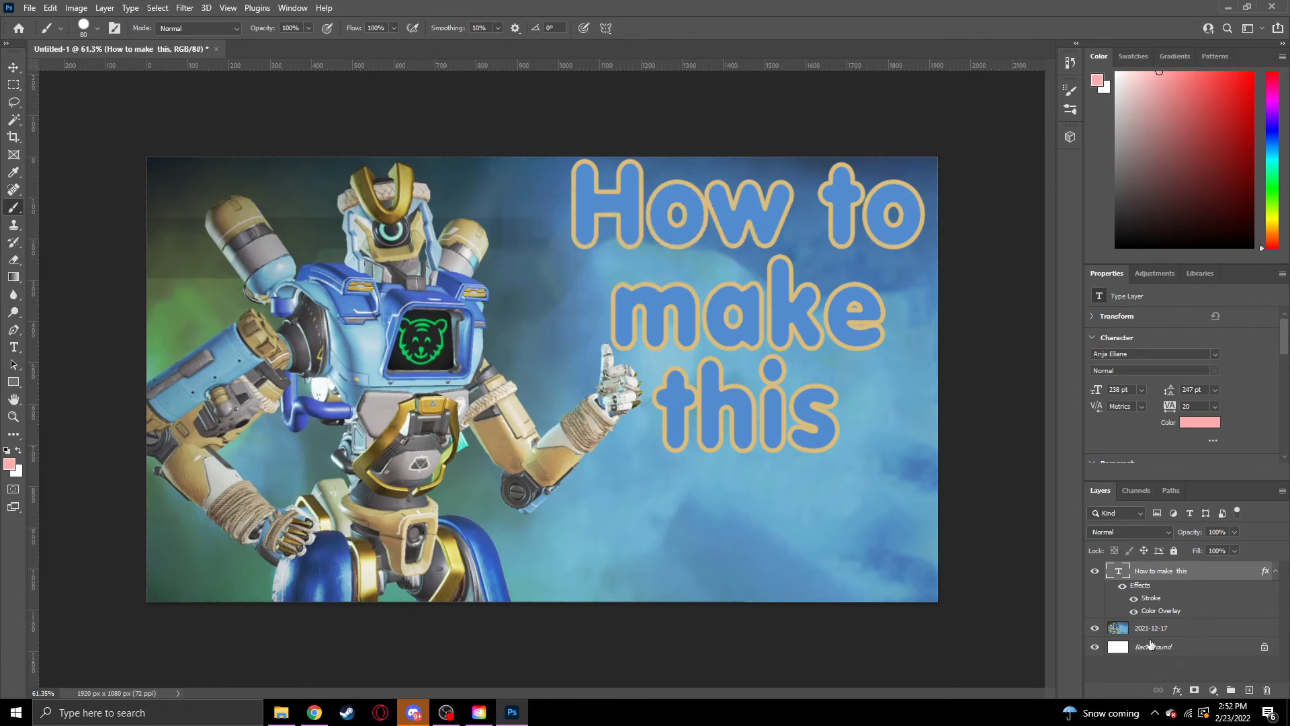
left_click(1151, 627)
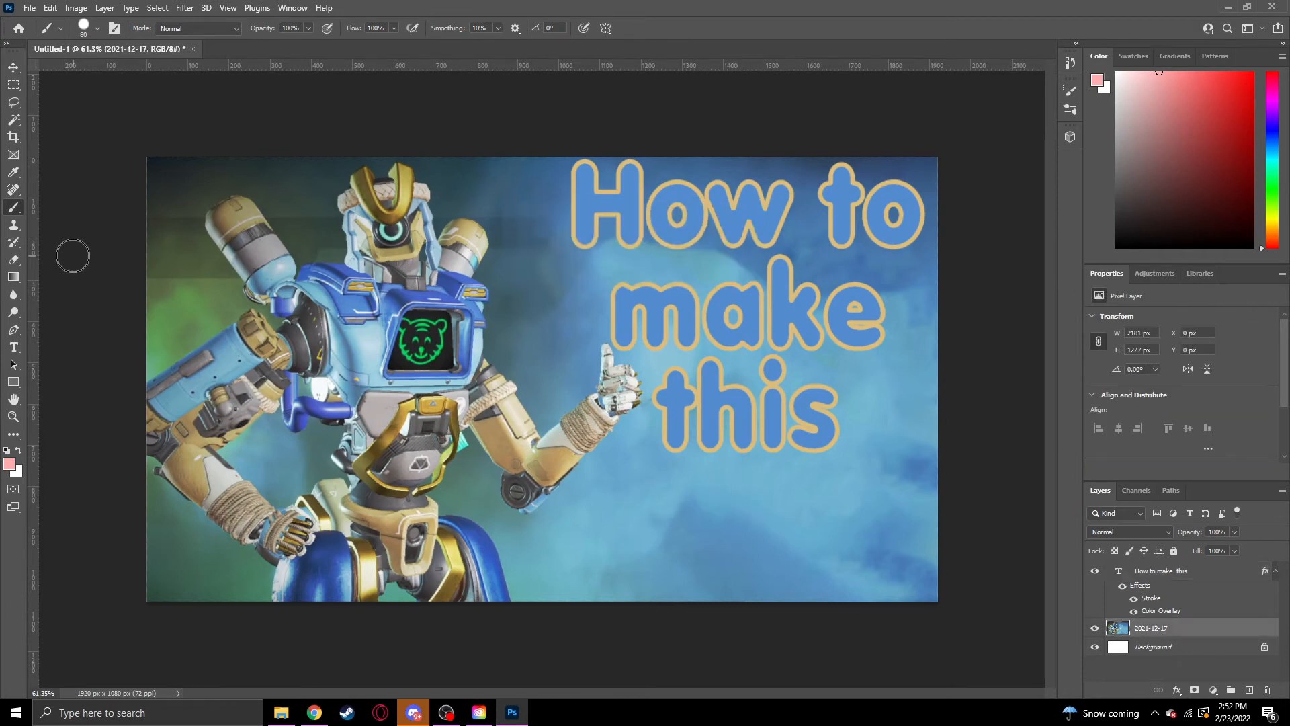
key("bracketleft")
key("bracketleft")
key("bracketleft")
key("bracketleft")
key("bracketleft")
key("bracketleft")
key("bracketleft")
key("bracketleft")
key("bracketleft")
key("bracketleft")
mouse_move(742, 470)
left_mouse_down()
mouse_move(822, 524)
mouse_move(833, 529)
mouse_move(815, 494)
mouse_move(879, 533)
mouse_move(825, 544)
left_mouse_up()
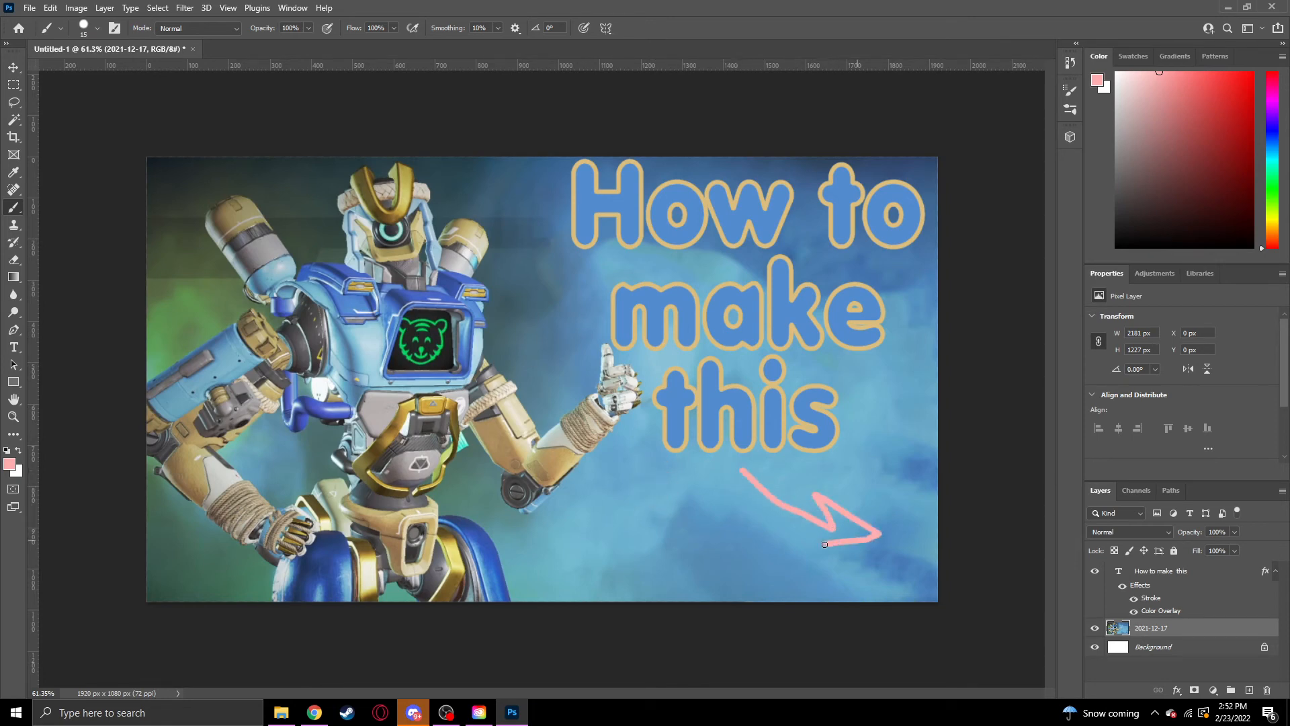
key("ctrl+z")
Step: Try to sketch a rounded diamond outline with small curls at its corners below the title, and undo all its strokes
mouse_move(741, 476)
left_mouse_down()
mouse_move(738, 564)
mouse_move(756, 576)
mouse_move(818, 530)
mouse_move(767, 473)
mouse_move(825, 500)
mouse_move(809, 509)
left_mouse_up()
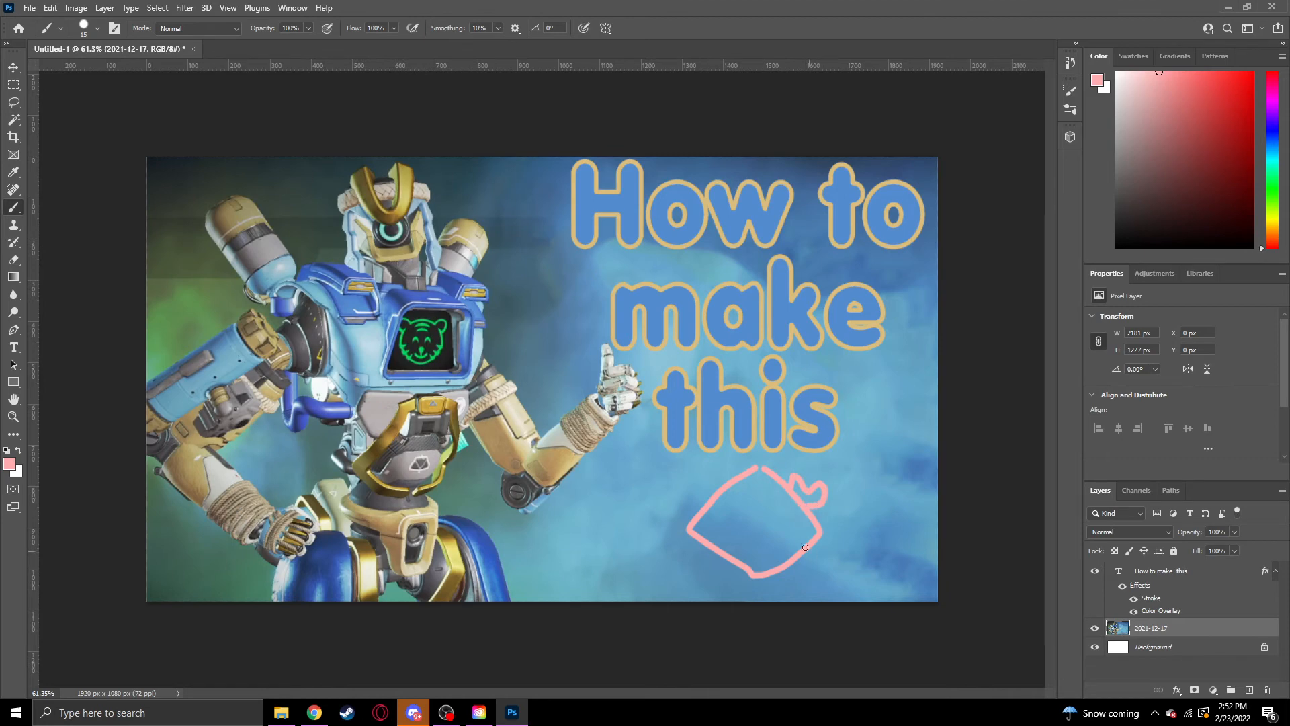
mouse_move(815, 557)
left_mouse_down()
mouse_move(807, 585)
mouse_move(783, 566)
mouse_move(714, 553)
left_mouse_up()
left_click_drag(706, 498, 712, 484)
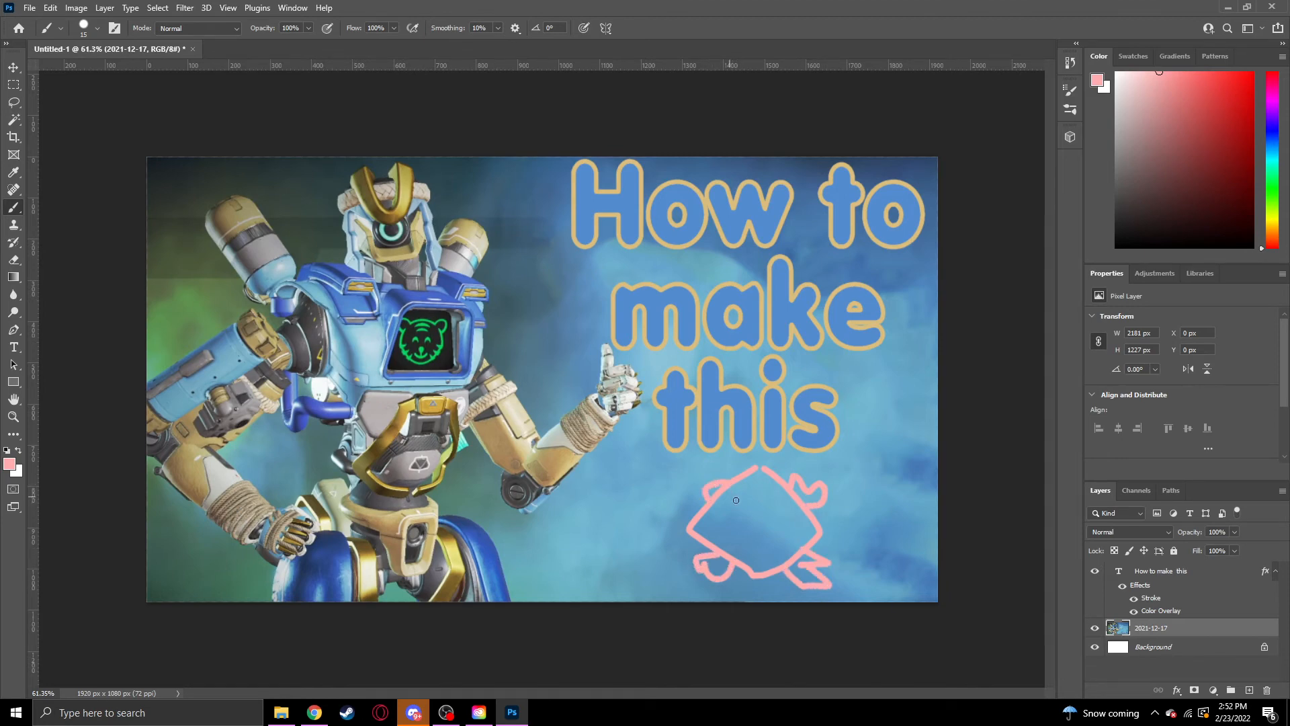
key("ctrl+z")
key("ctrl+z")
key("ctrl+z")
key("ctrl+z")
key("ctrl+z")
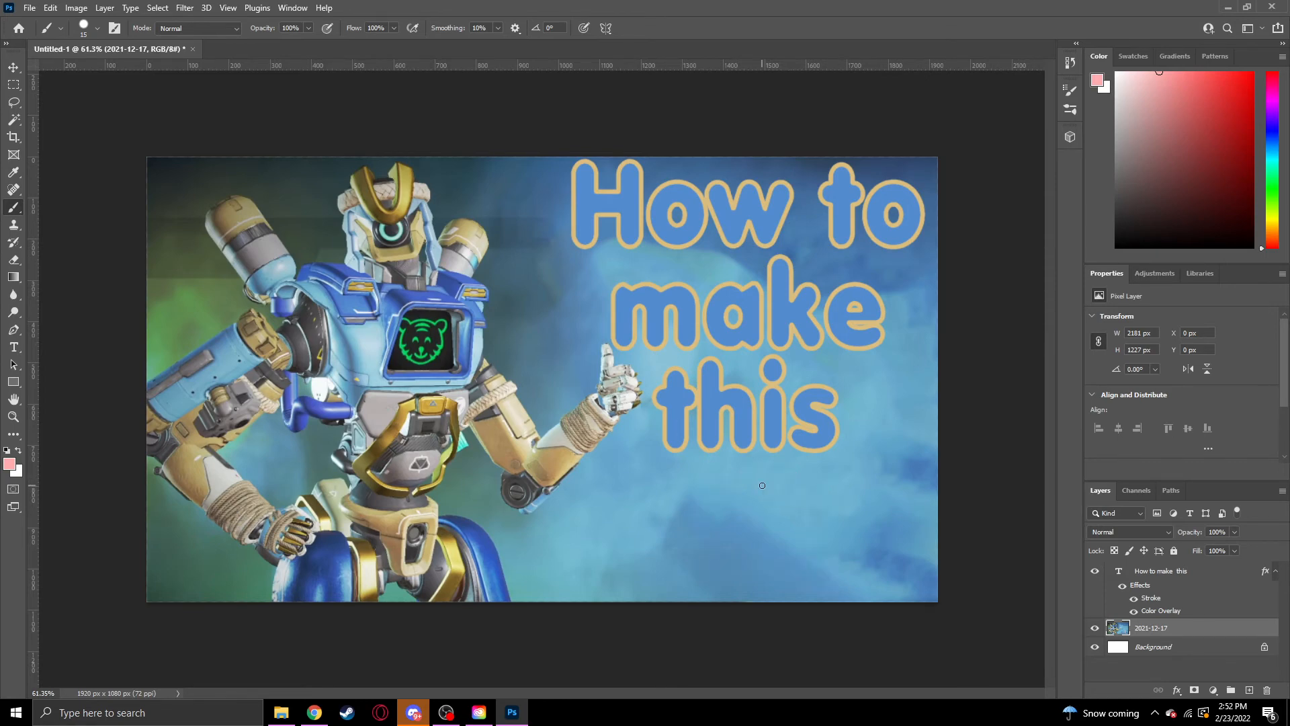
Step: Place the png_red_arrow_67900 image, scale it to about 74%, rotate it about 27° and move it below the title
left_click(14, 67)
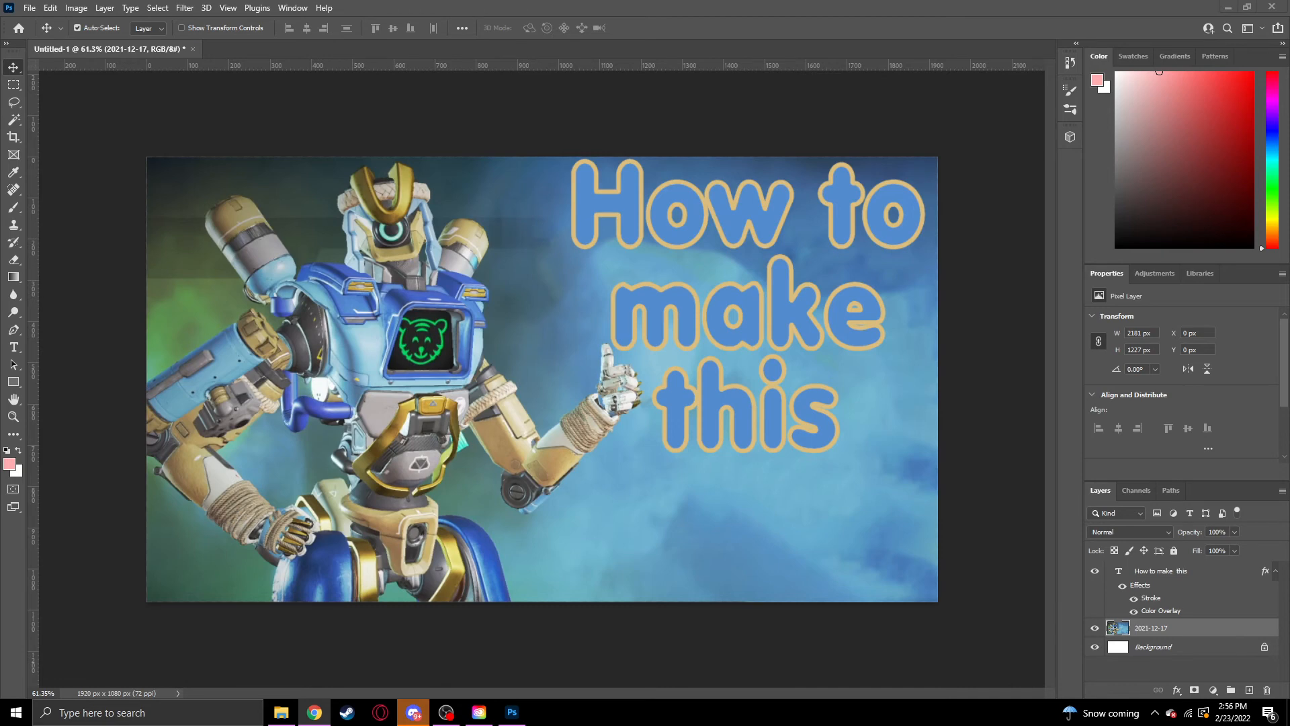
left_click_drag(512, 713, 814, 583)
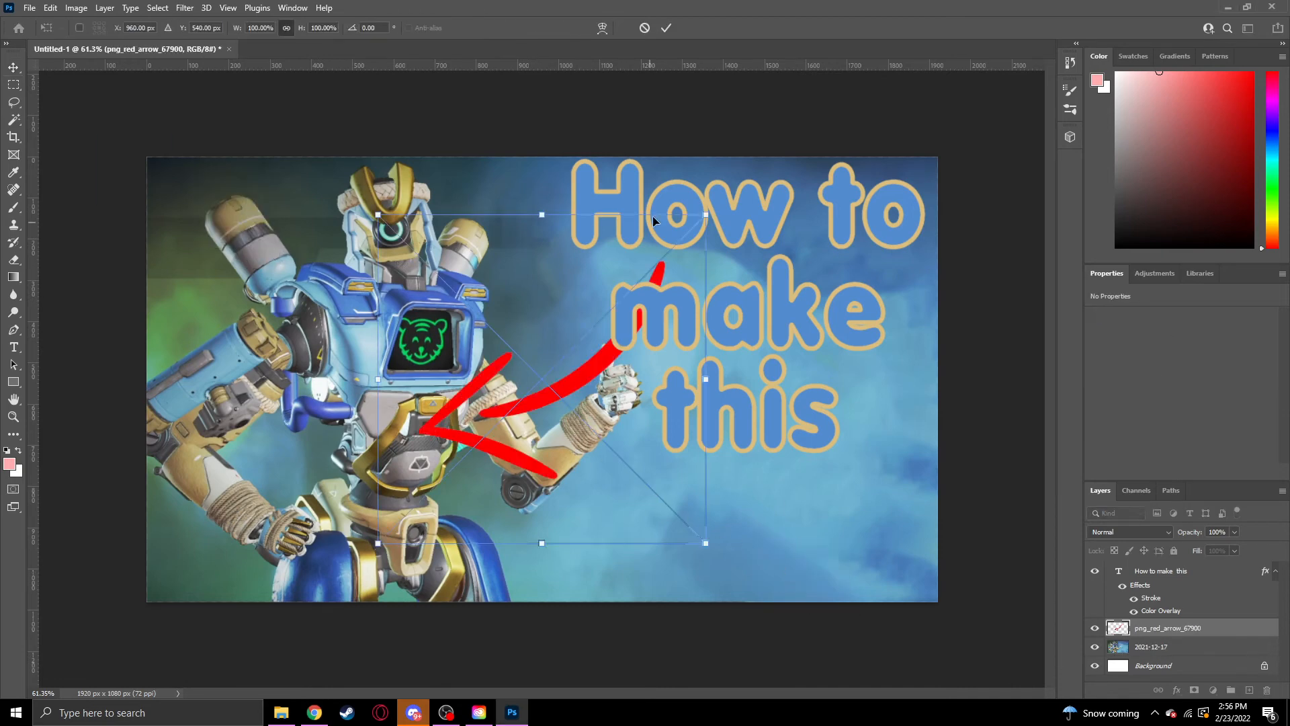
left_click_drag(564, 387, 671, 519)
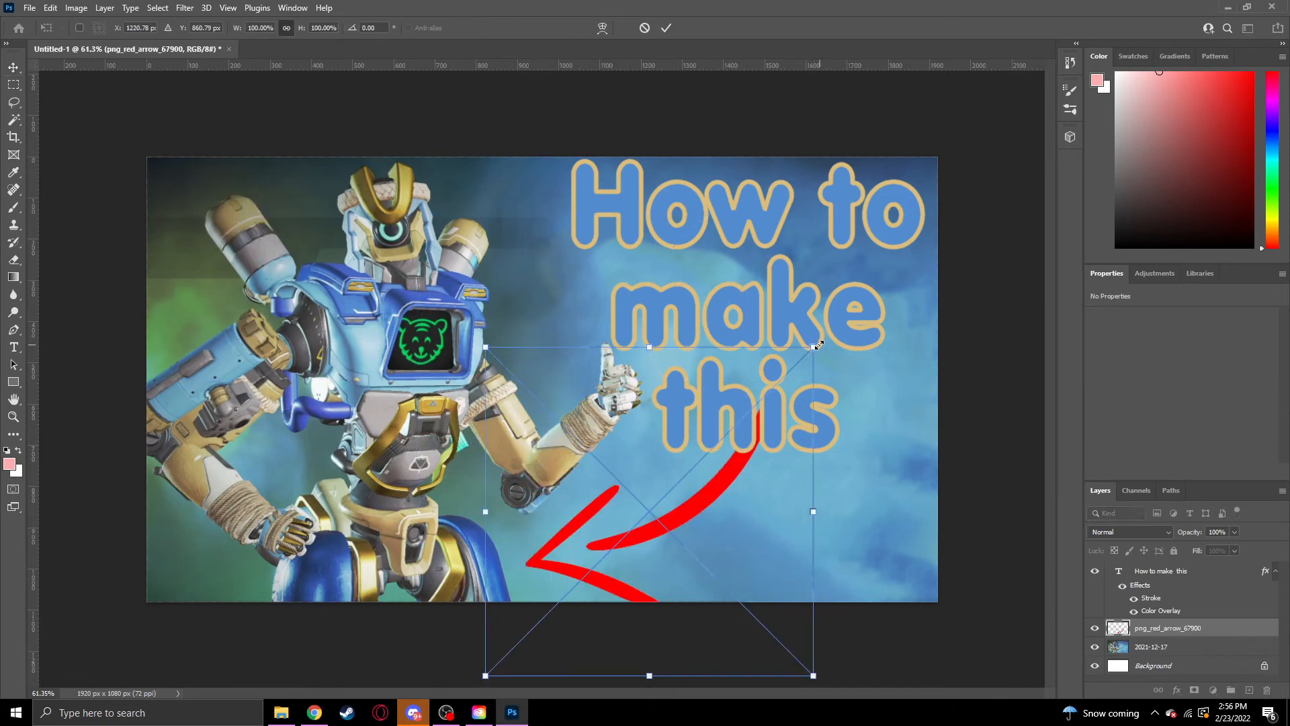
left_click_drag(819, 345, 769, 507)
left_click_drag(661, 551, 728, 516)
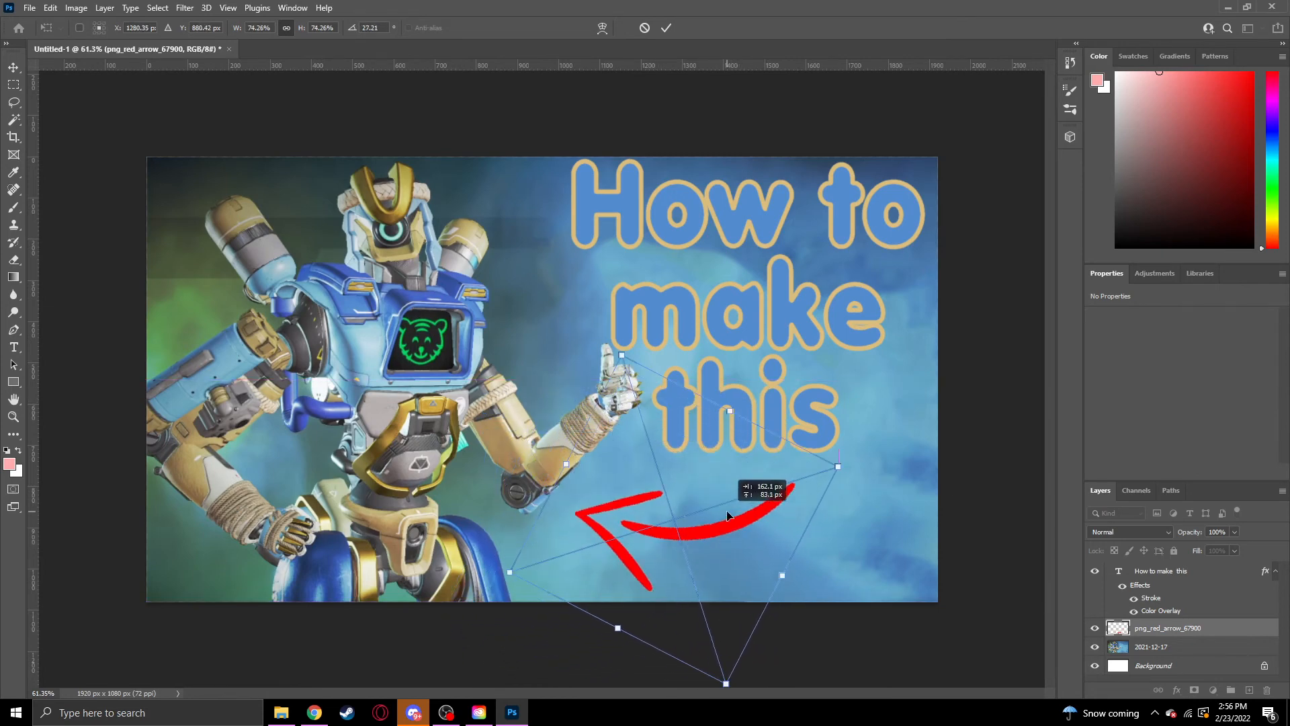
Step: Resize the red arrow to about 51% width and 67% height, rotate it to about 36° and position it pointing toward the robot
left_click_drag(835, 467, 790, 479)
left_click_drag(771, 485, 702, 476)
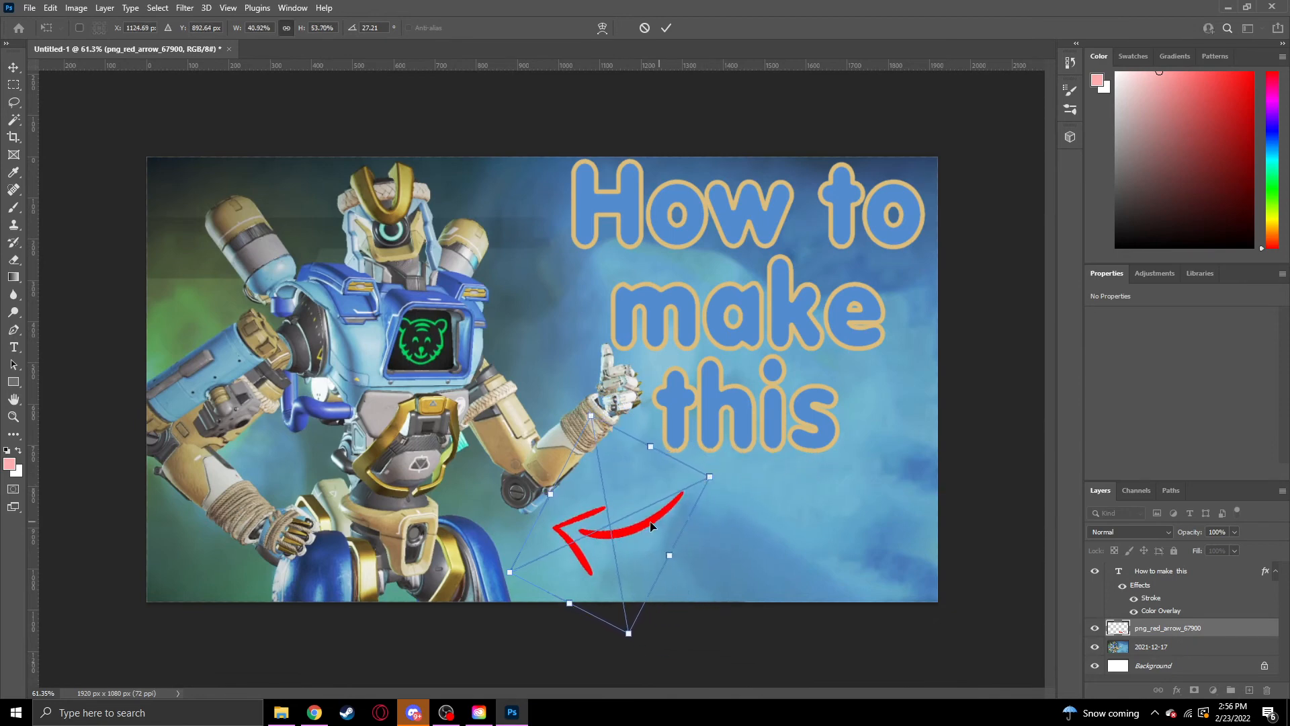
left_click_drag(652, 520, 699, 512)
left_click_drag(756, 470, 823, 463)
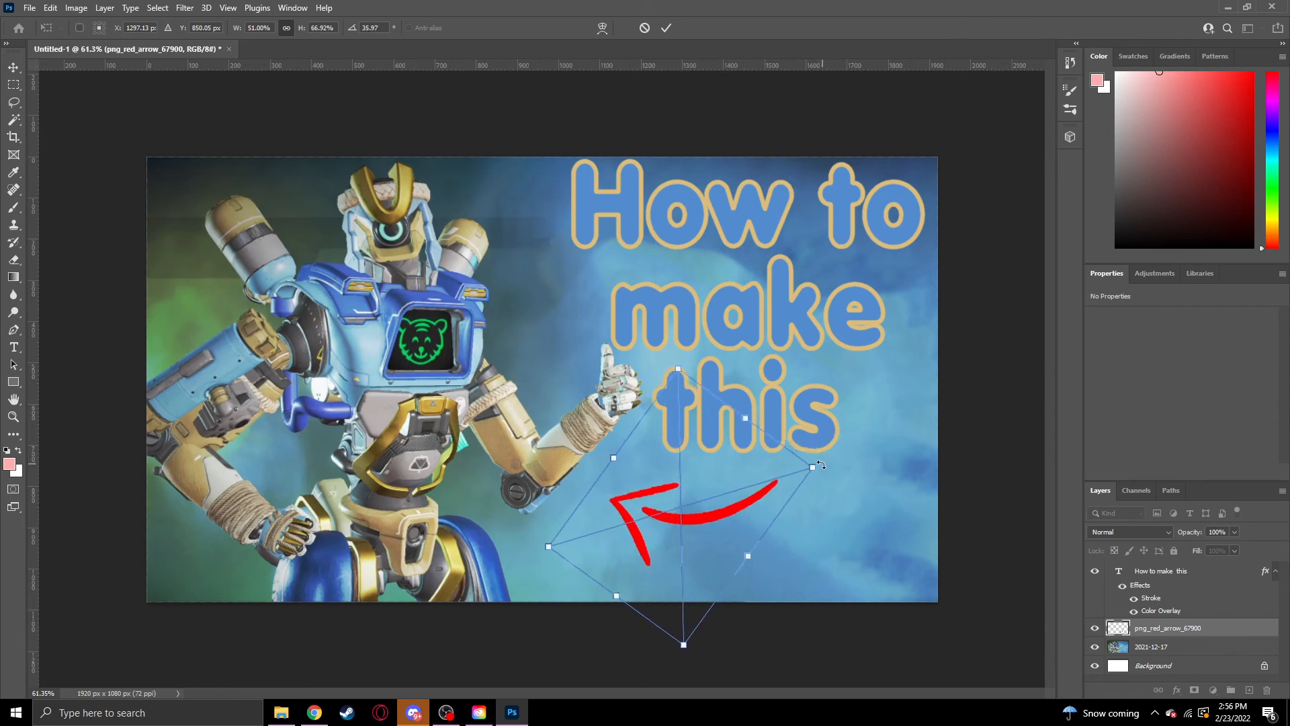
left_click_drag(696, 499, 674, 502)
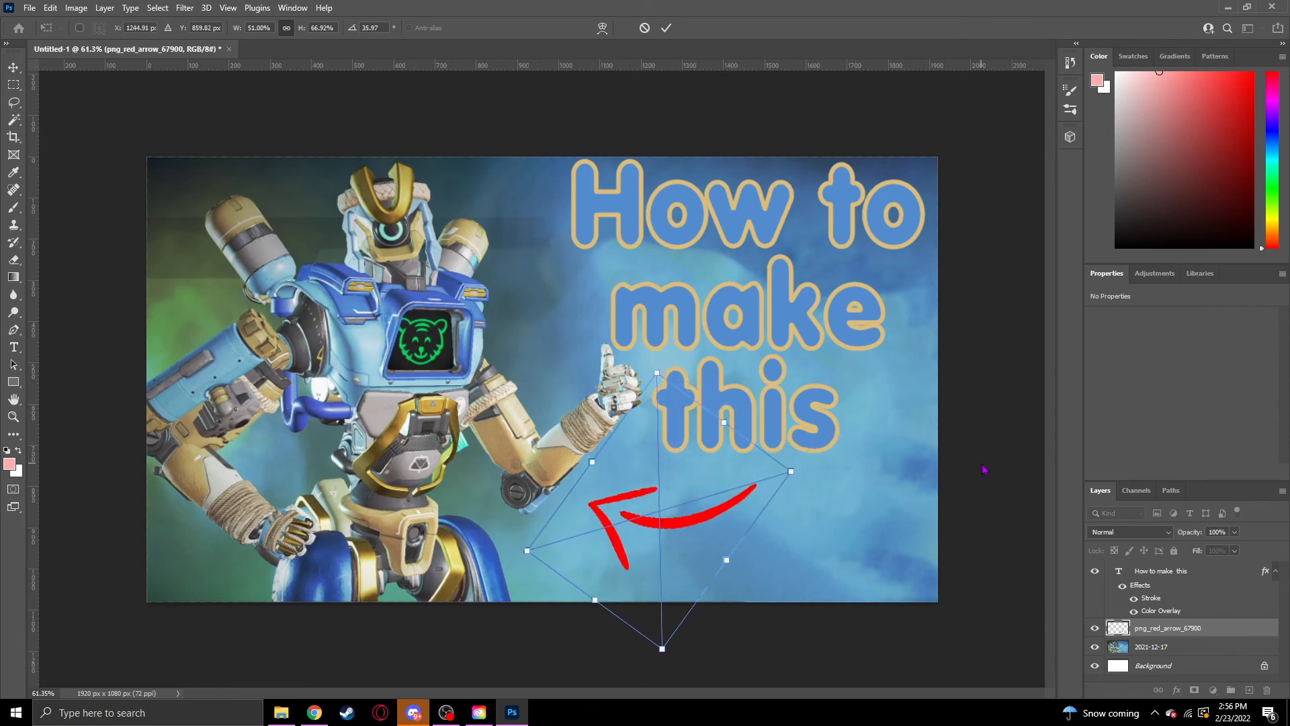
key("Return")
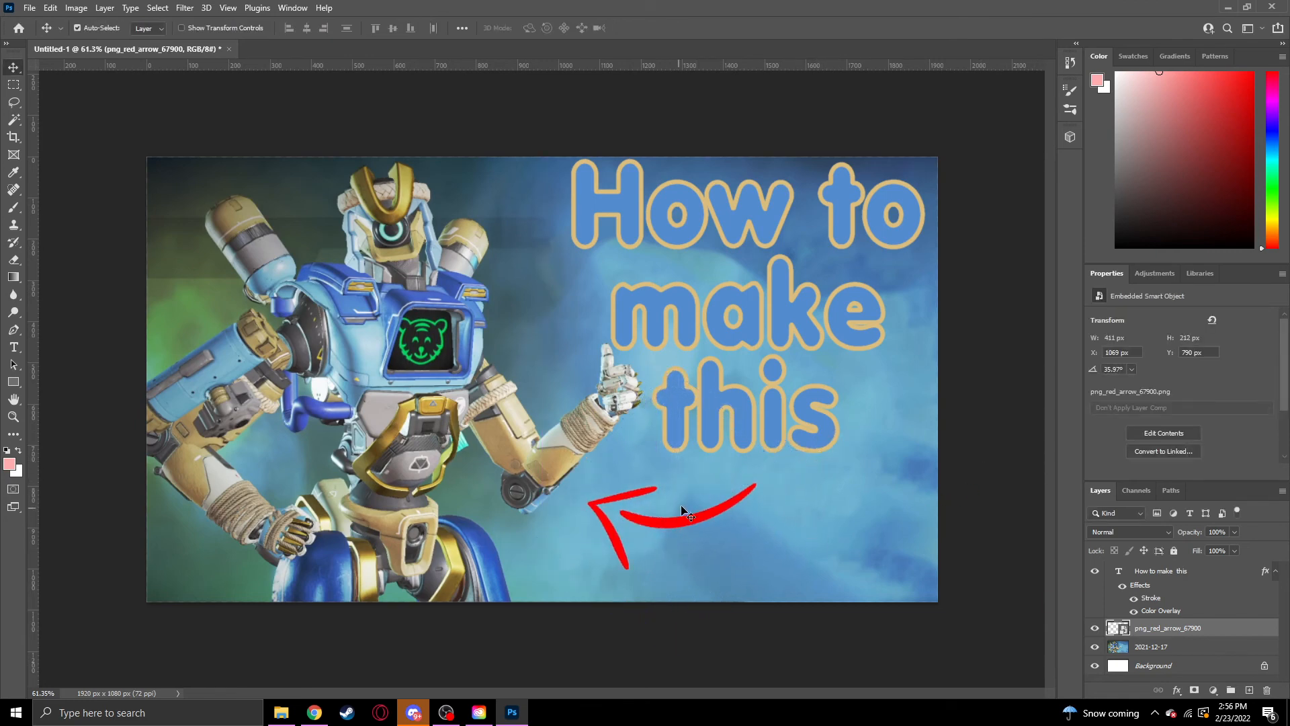